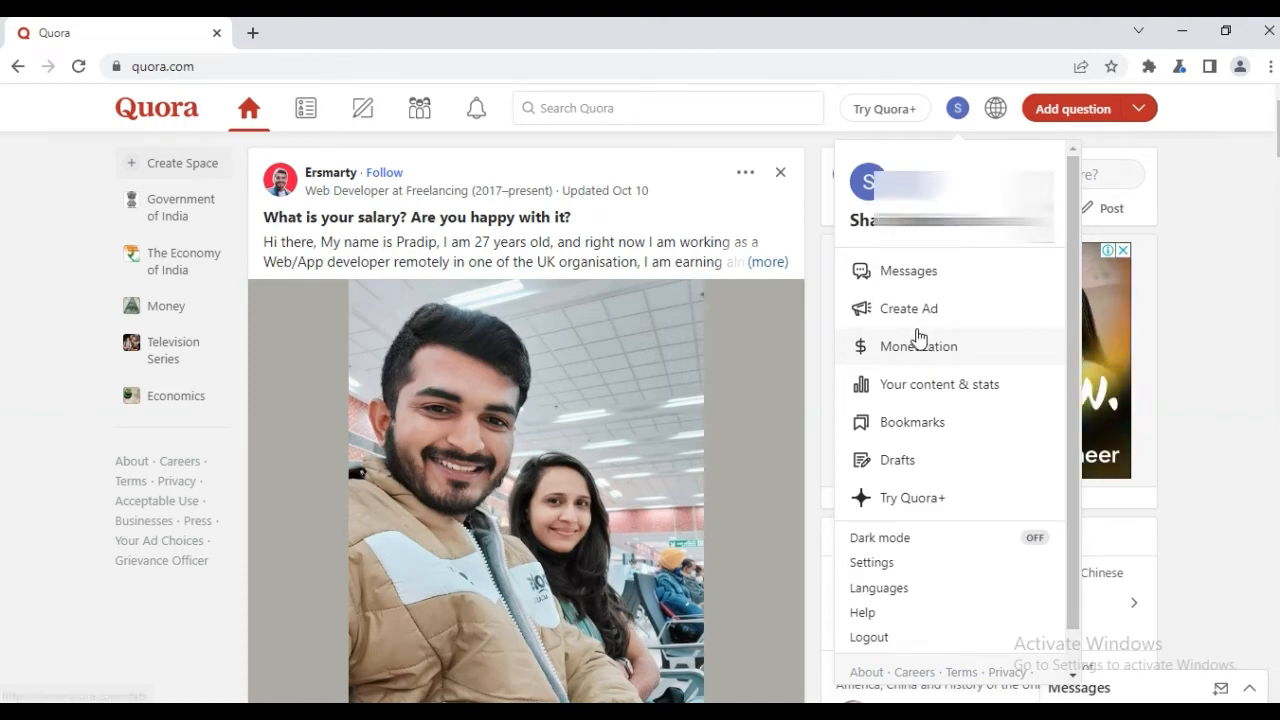
# - Open the Monetization overview from the profile avatar's dropdown menu
pyautogui.scroll(-1, 918, 337)
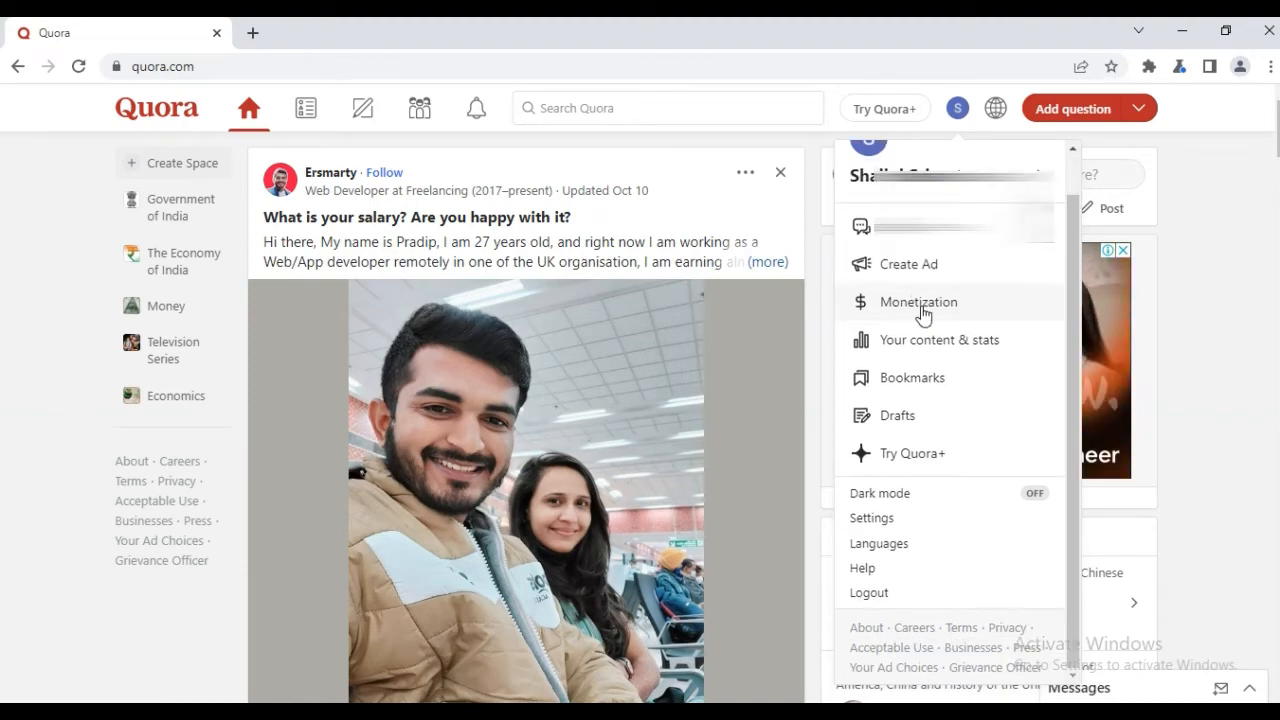
pyautogui.click(920, 305)
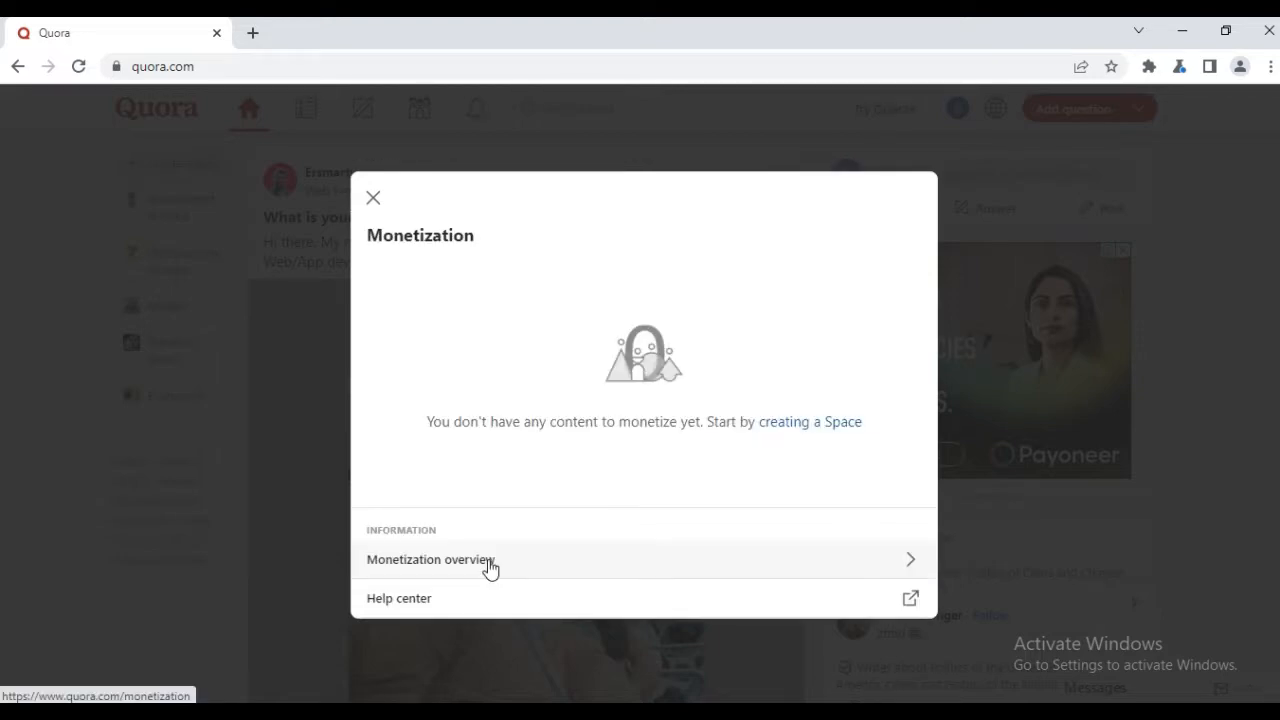
pyautogui.click(517, 563)
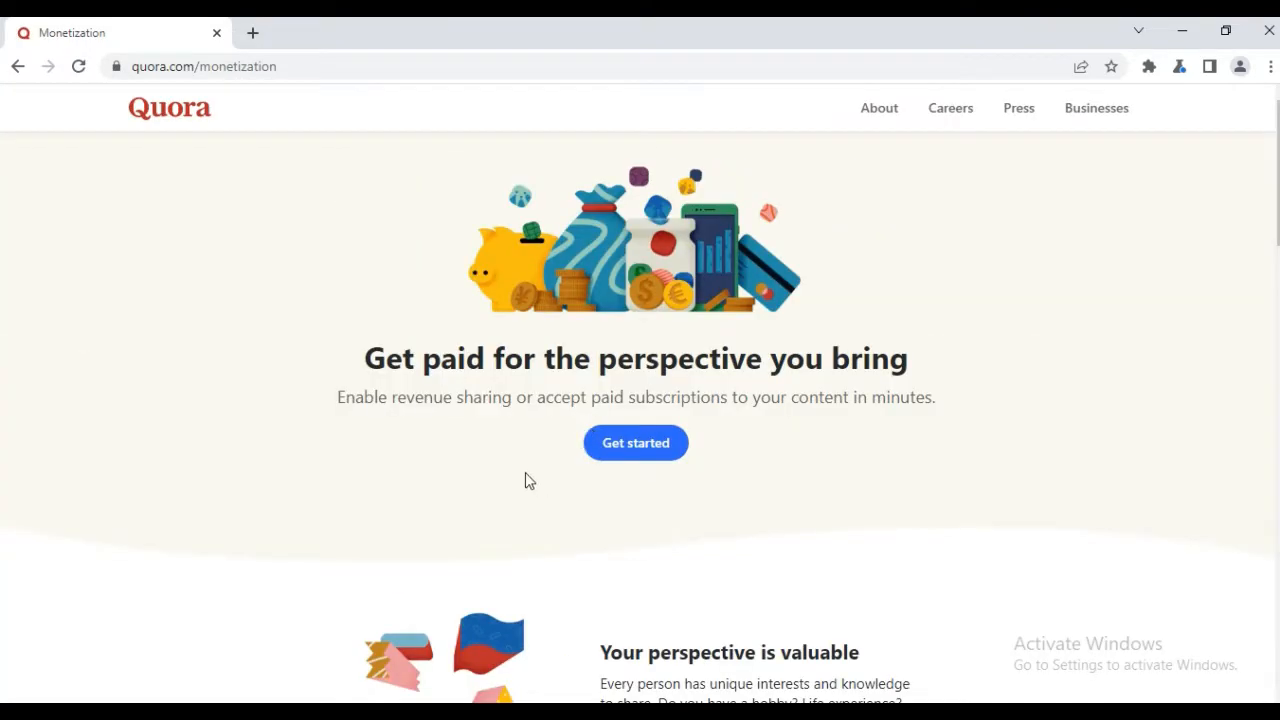
# - Read the Quora+ revenue sharing and Space subscription descriptions on the Monetization page
pyautogui.scroll(-7, 541, 421)
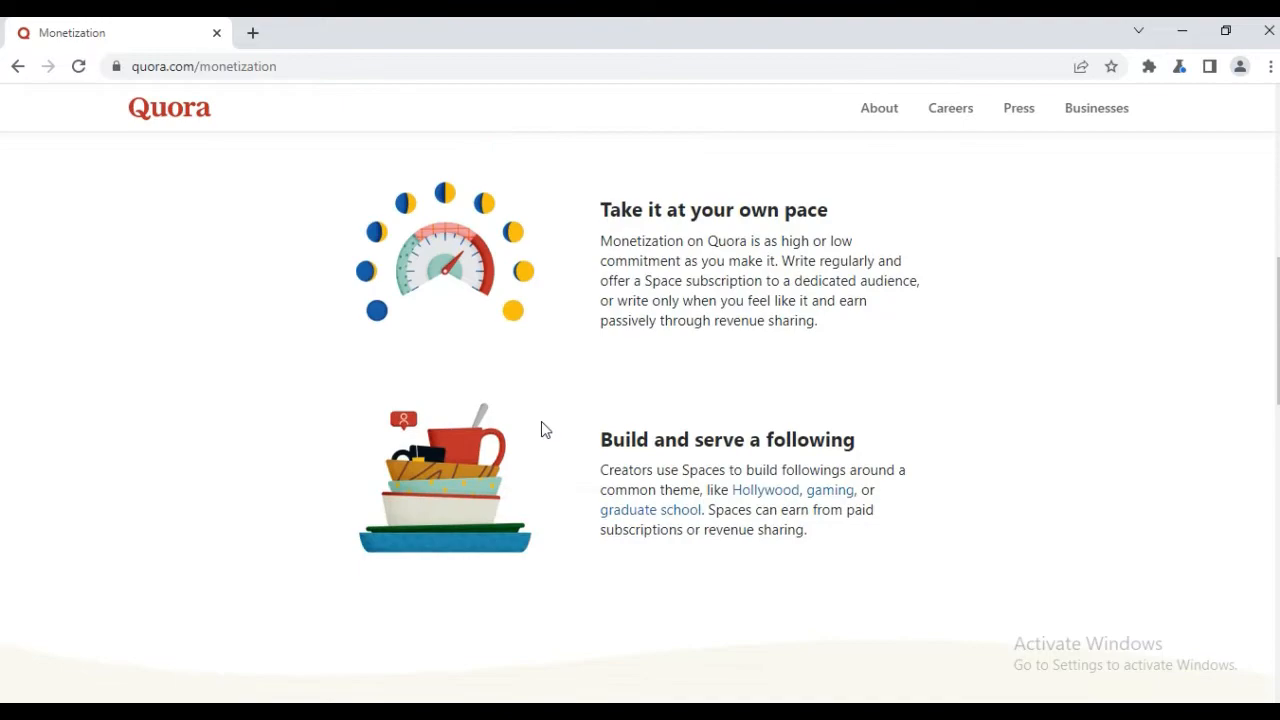
pyautogui.scroll(7, 541, 421)
pyautogui.scroll(-10, 543, 417)
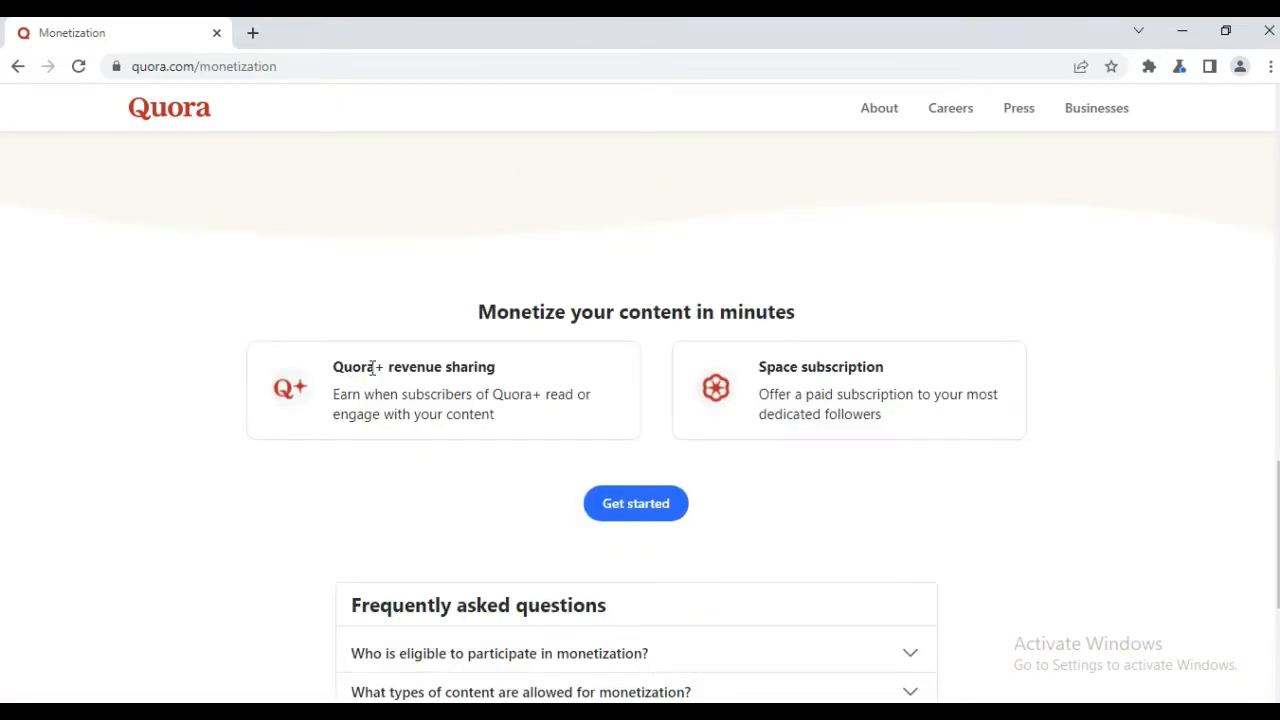
pyautogui.moveTo(336, 395); pyautogui.dragTo(493, 415)
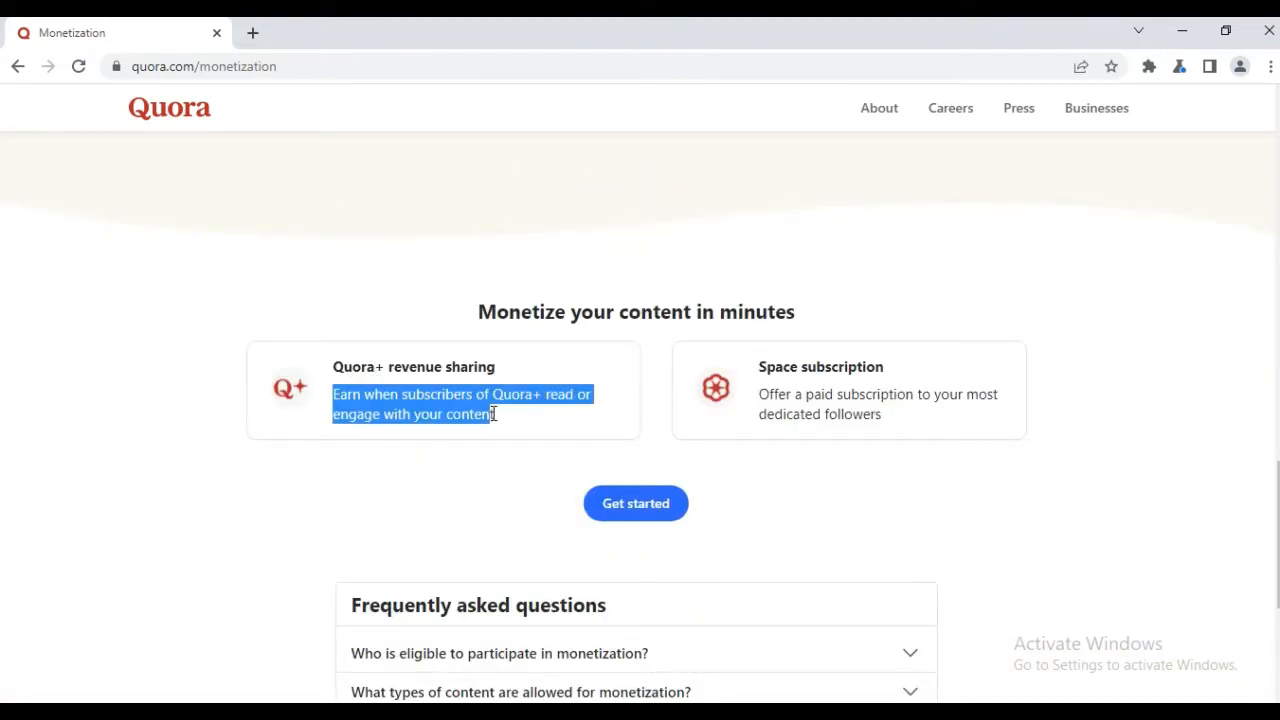
pyautogui.click(546, 428)
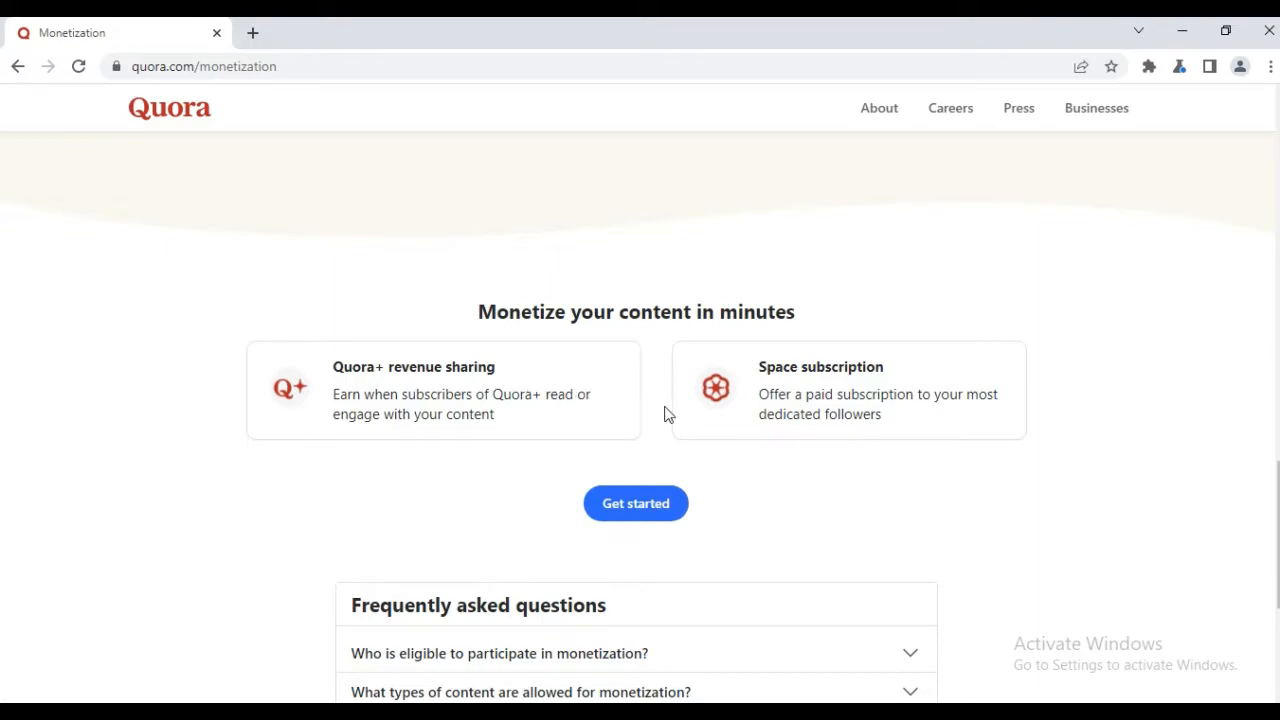
pyautogui.moveTo(760, 400); pyautogui.dragTo(862, 435)
pyautogui.click(868, 466)
# - Expand the FAQ answers on who is eligible and which content types are allowed
pyautogui.scroll(-2, 717, 474)
pyautogui.click(537, 465)
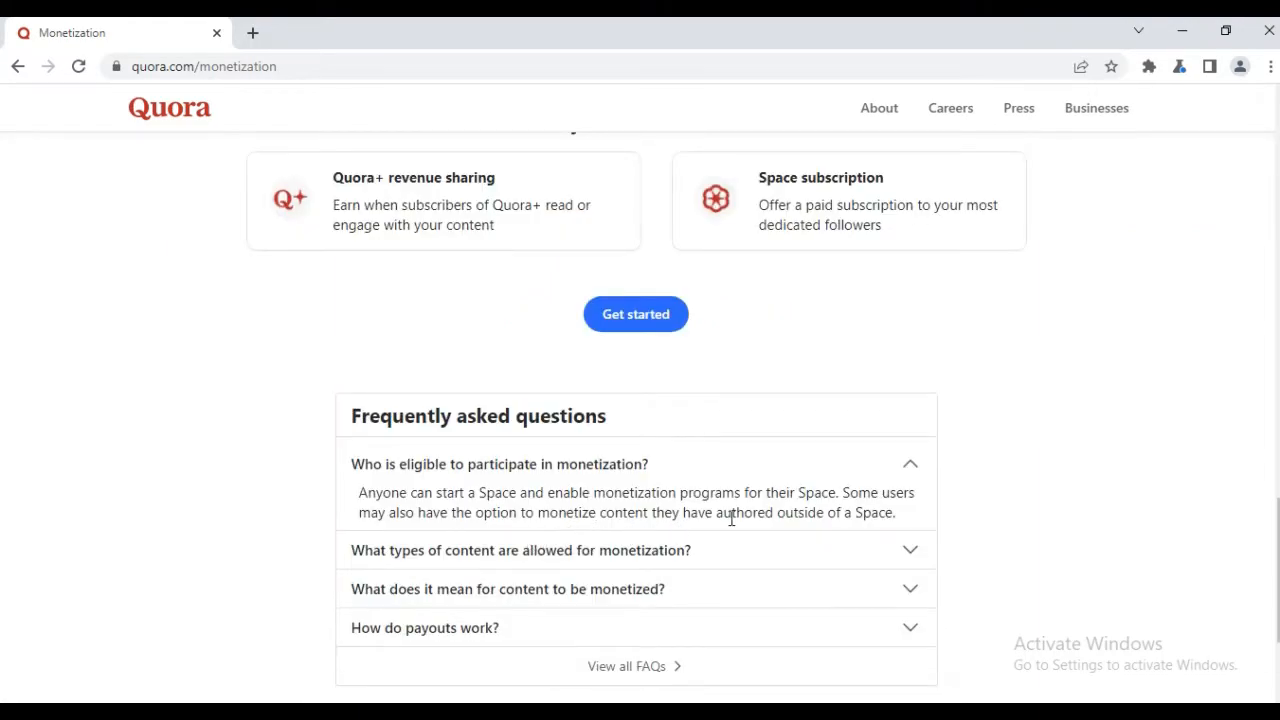
pyautogui.scroll(-1, 680, 520)
pyautogui.click(625, 466)
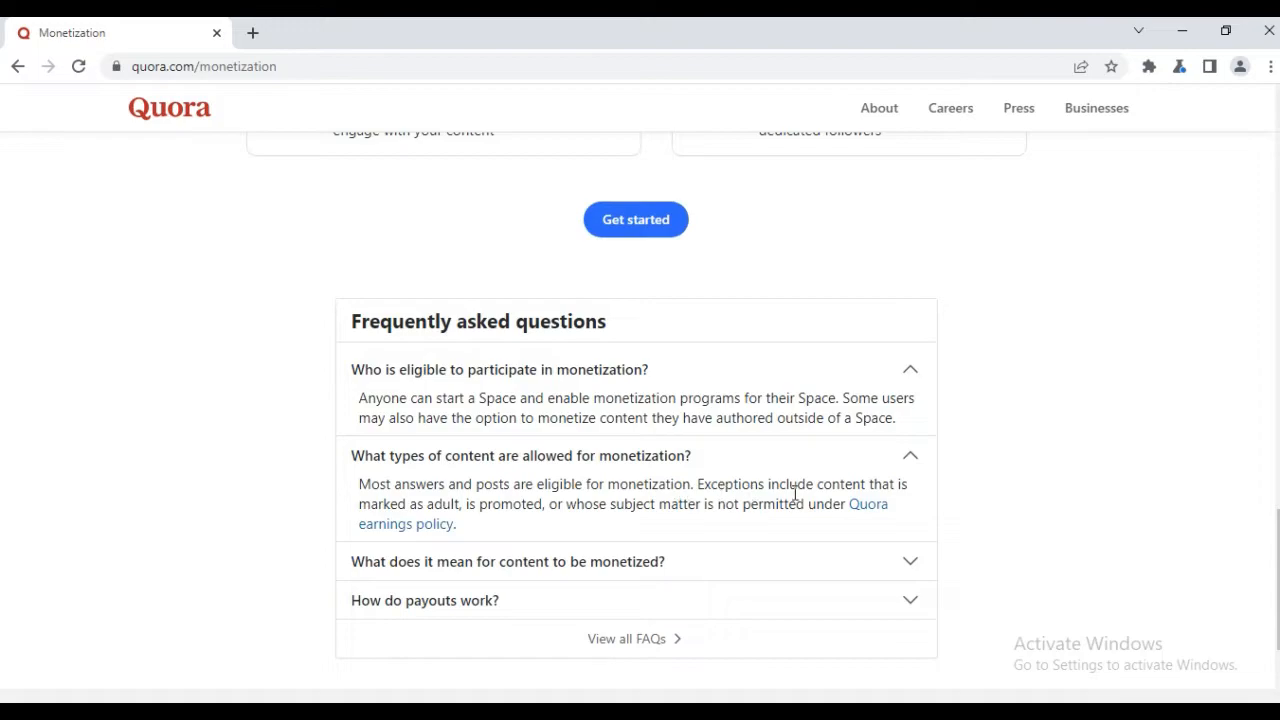
pyautogui.moveTo(435, 508); pyautogui.dragTo(689, 523)
pyautogui.scroll(3, 726, 523)
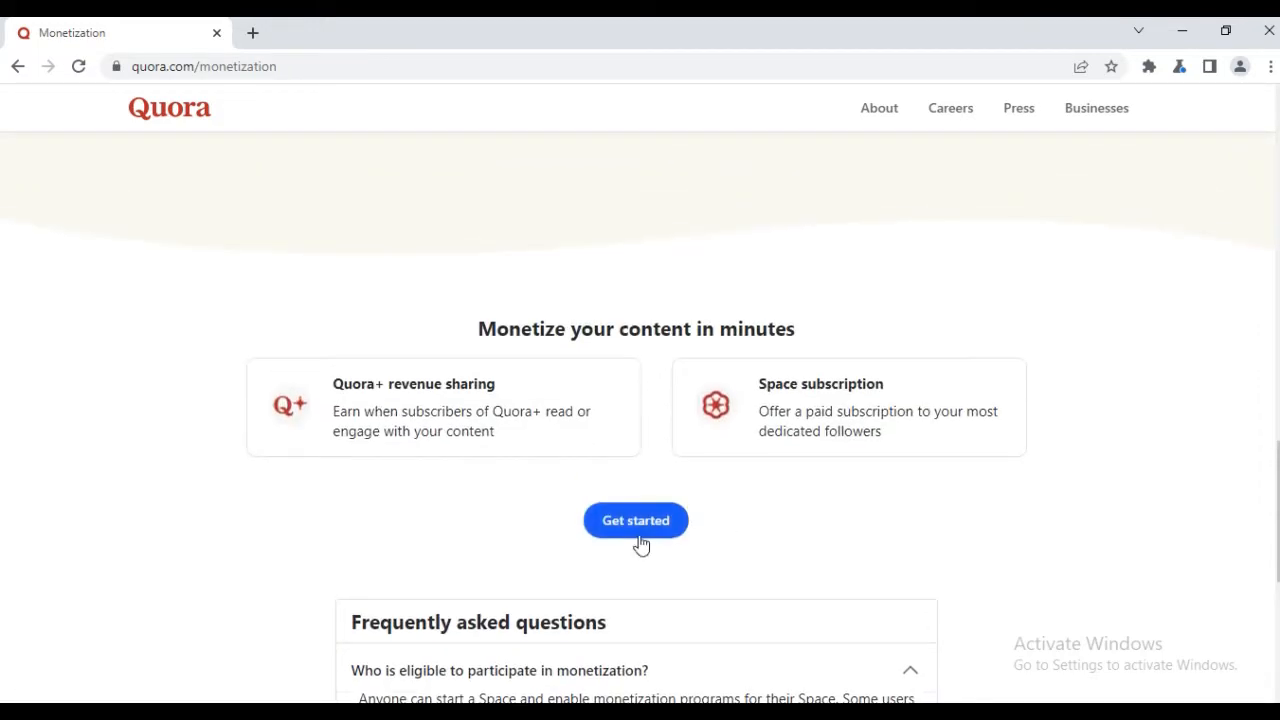
# - Create the 'Yojna Point' Space about Govt of India schemes, skipping contact import
pyautogui.click(644, 521)
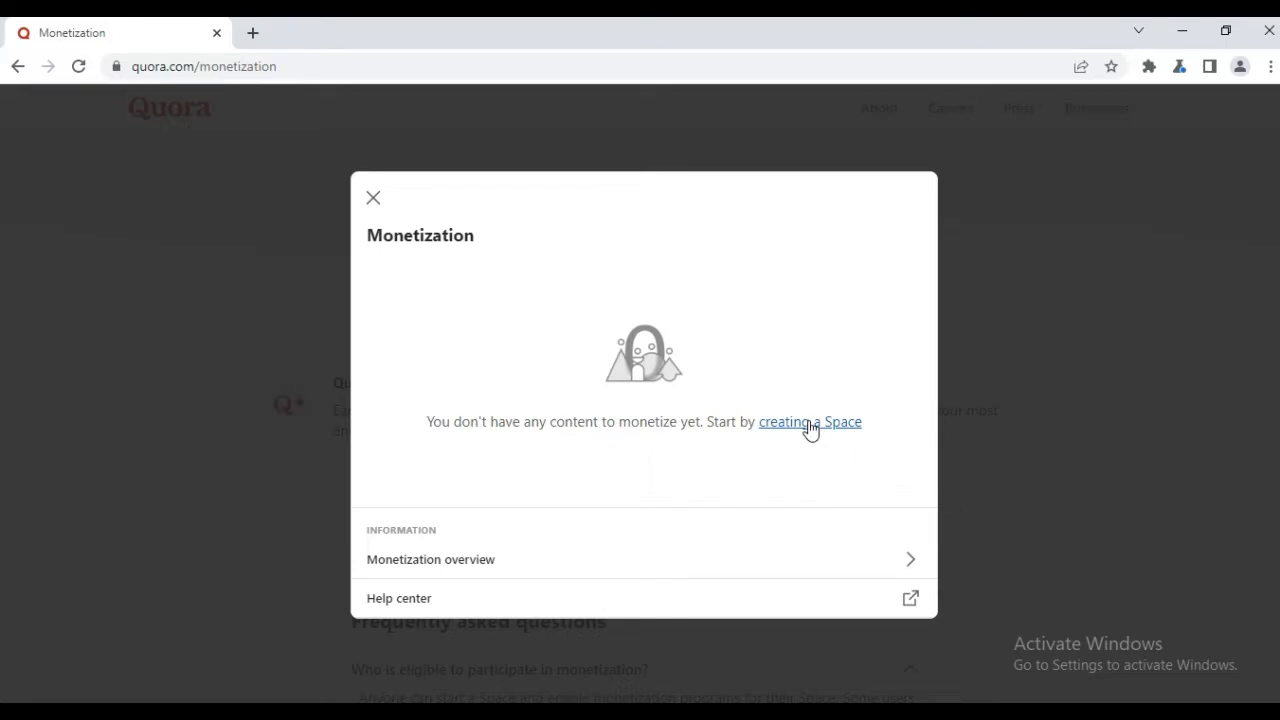
pyautogui.click(809, 424)
pyautogui.write('Yojna')
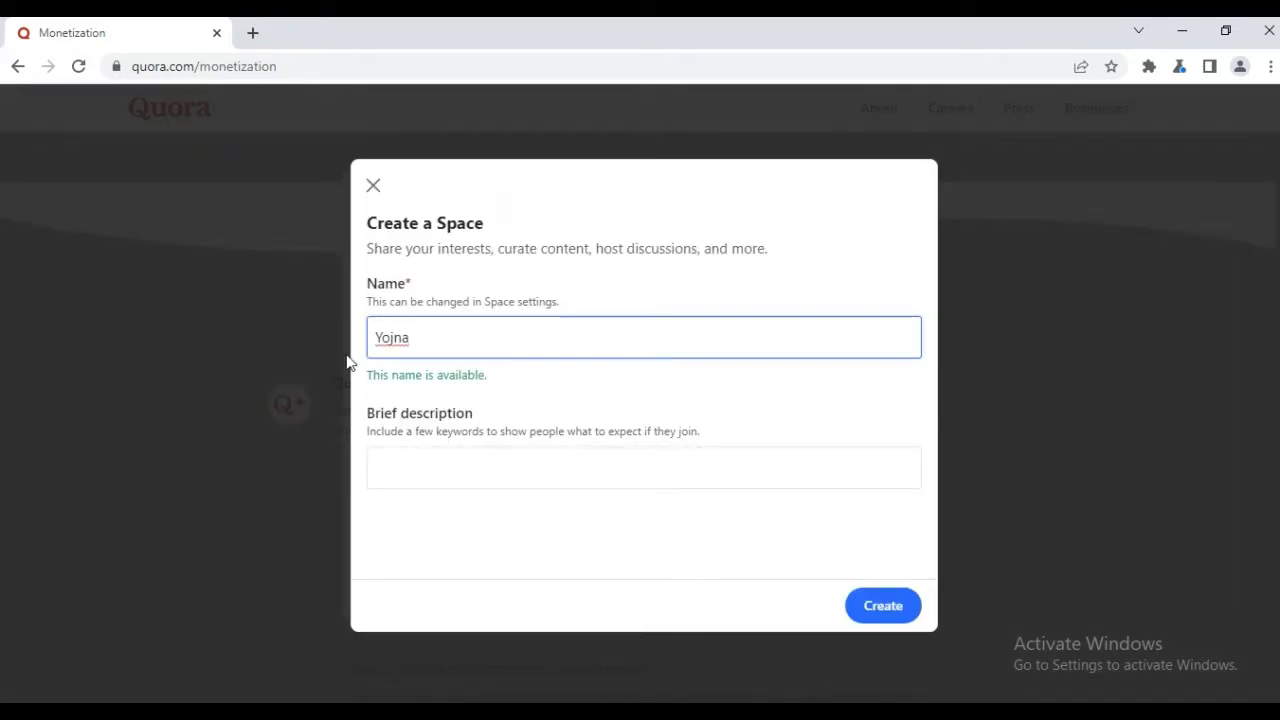
pyautogui.write(' Point')
pyautogui.click(458, 468)
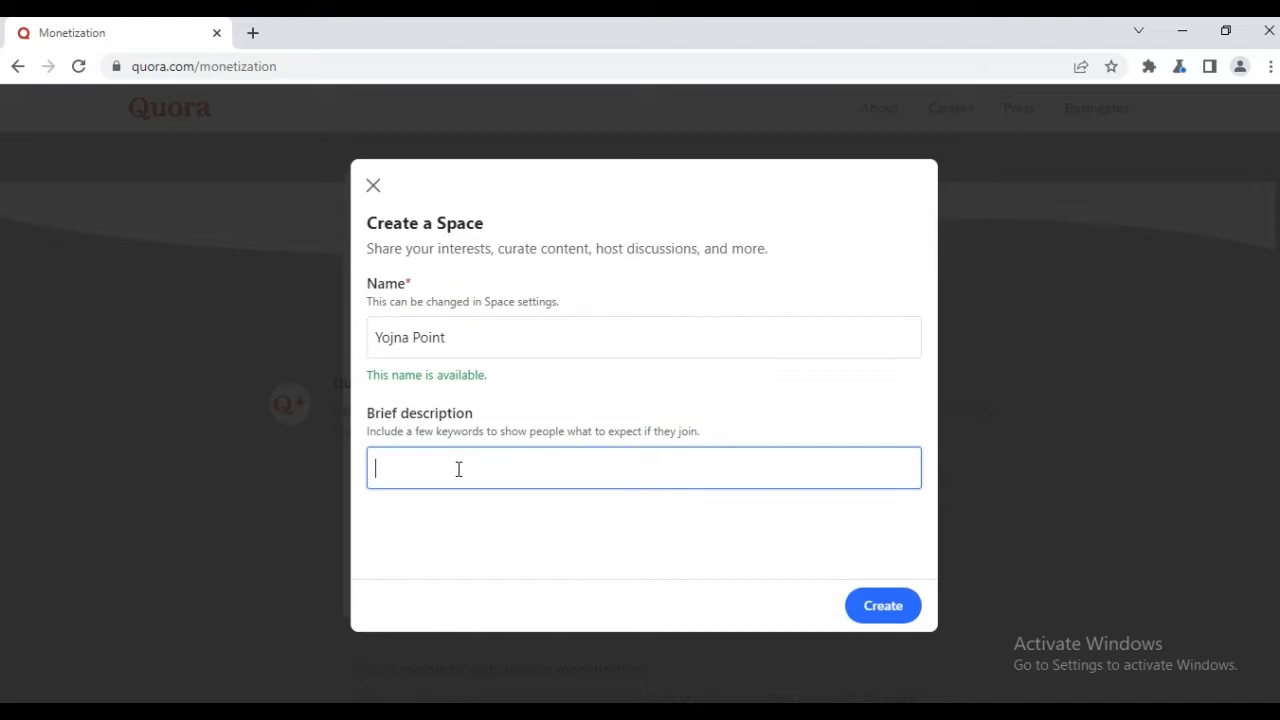
pyautogui.write('Here you will learn all schemes provided by Govt of India, Scheme for everyone')
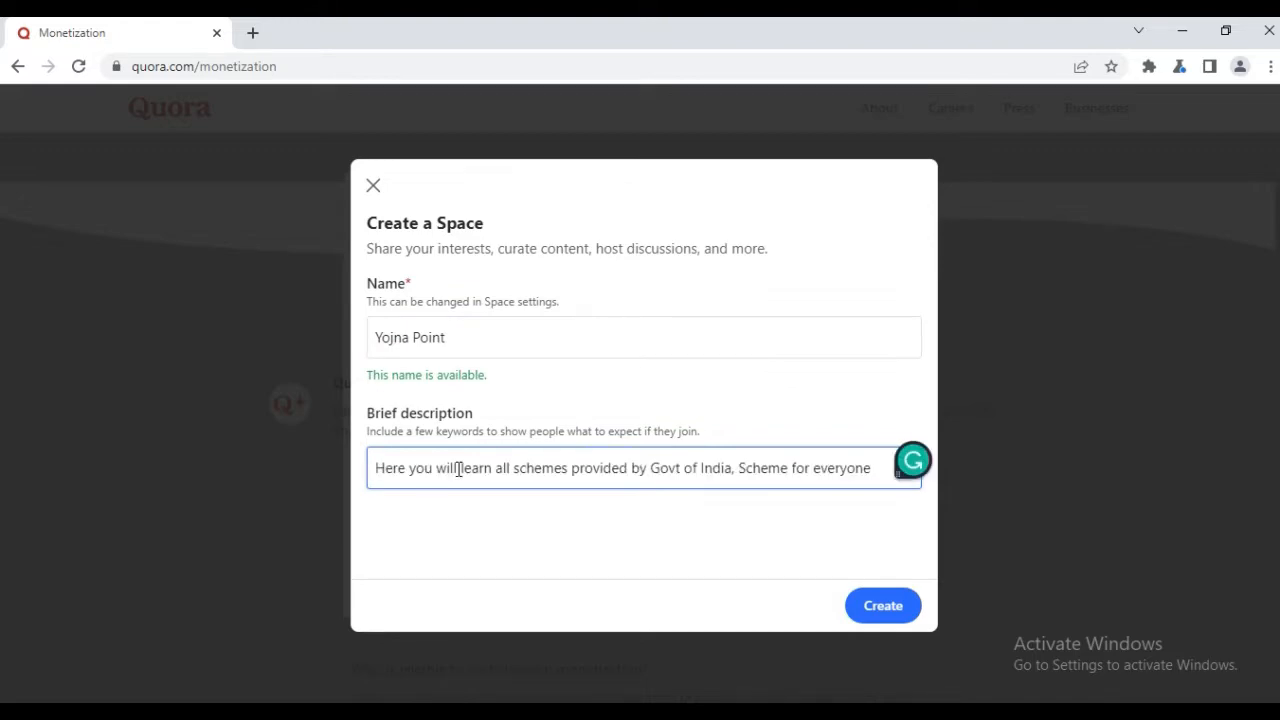
pyautogui.click(877, 606)
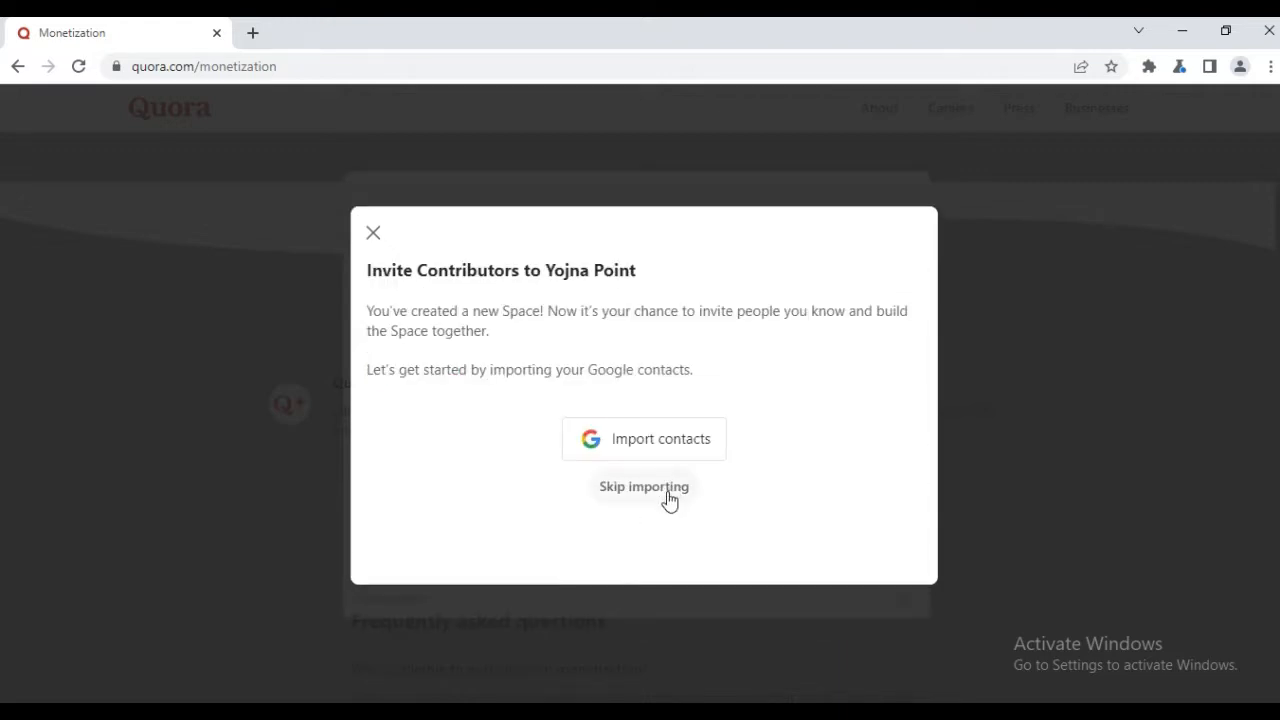
pyautogui.click(652, 446)
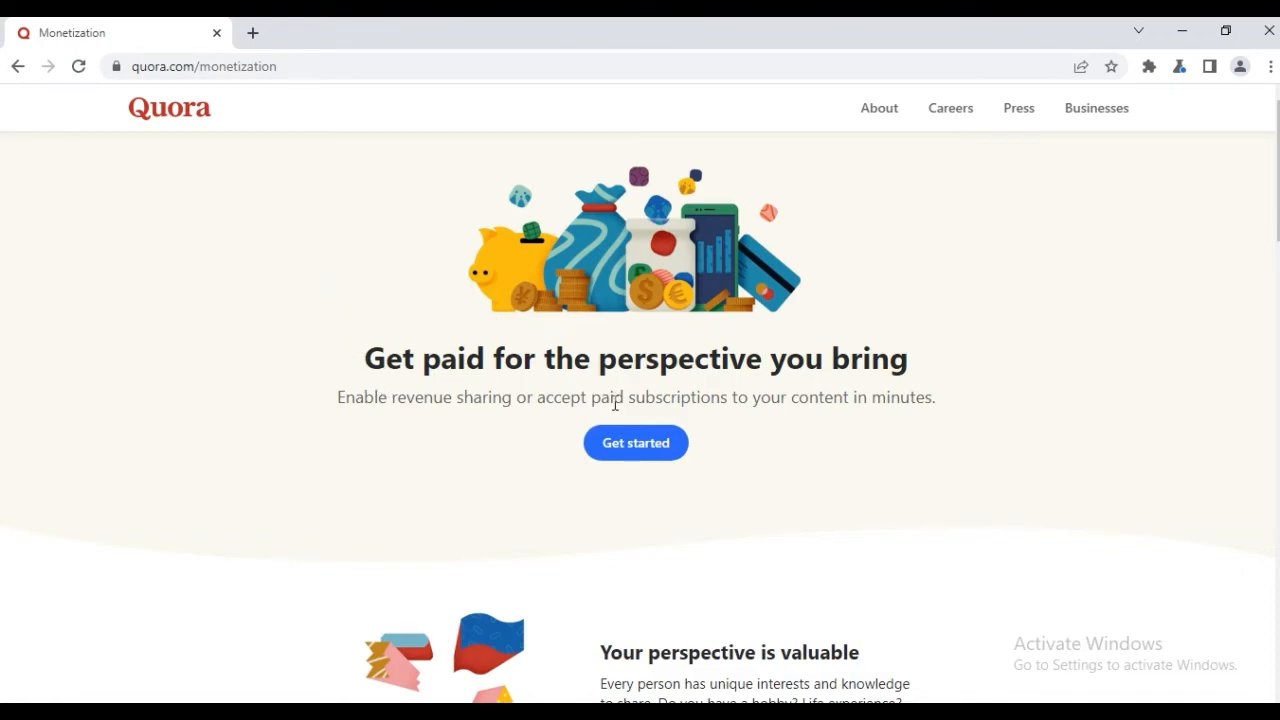
# - Start monetization setup for Yojna Point and skip the Space subscription program
pyautogui.click(655, 450)
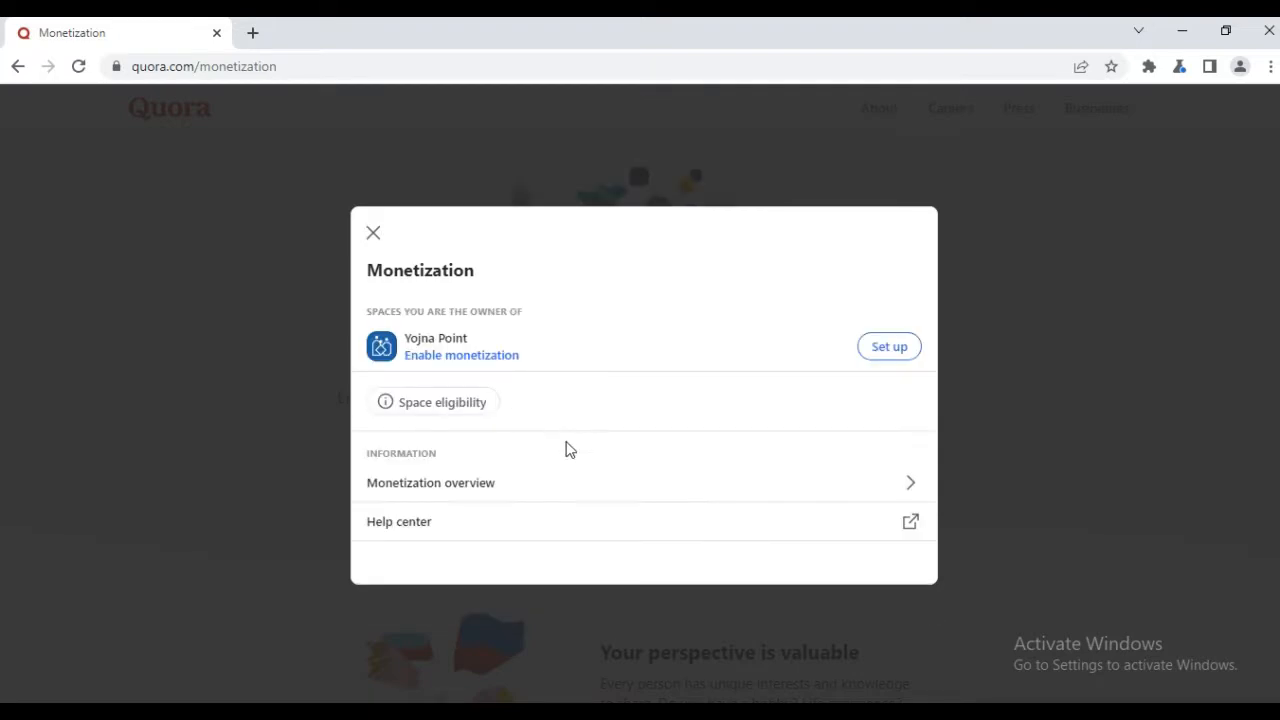
pyautogui.click(889, 347)
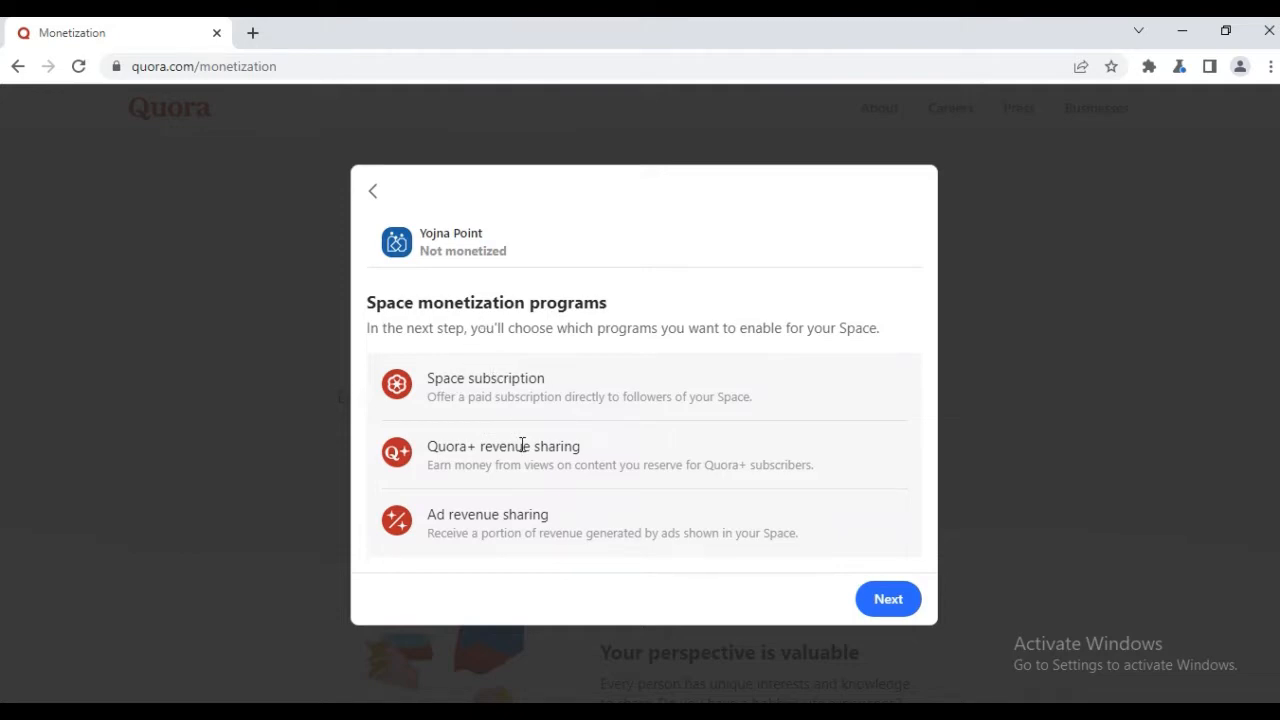
pyautogui.click(896, 603)
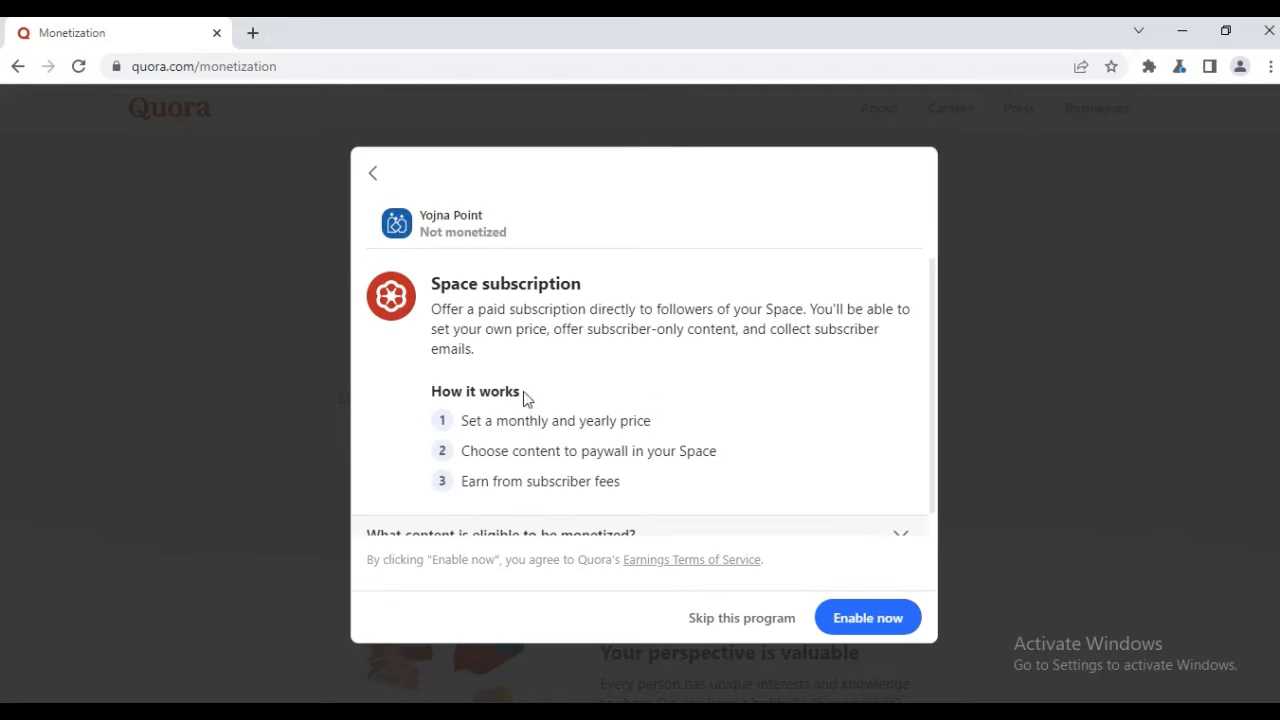
pyautogui.scroll(-1, 524, 397)
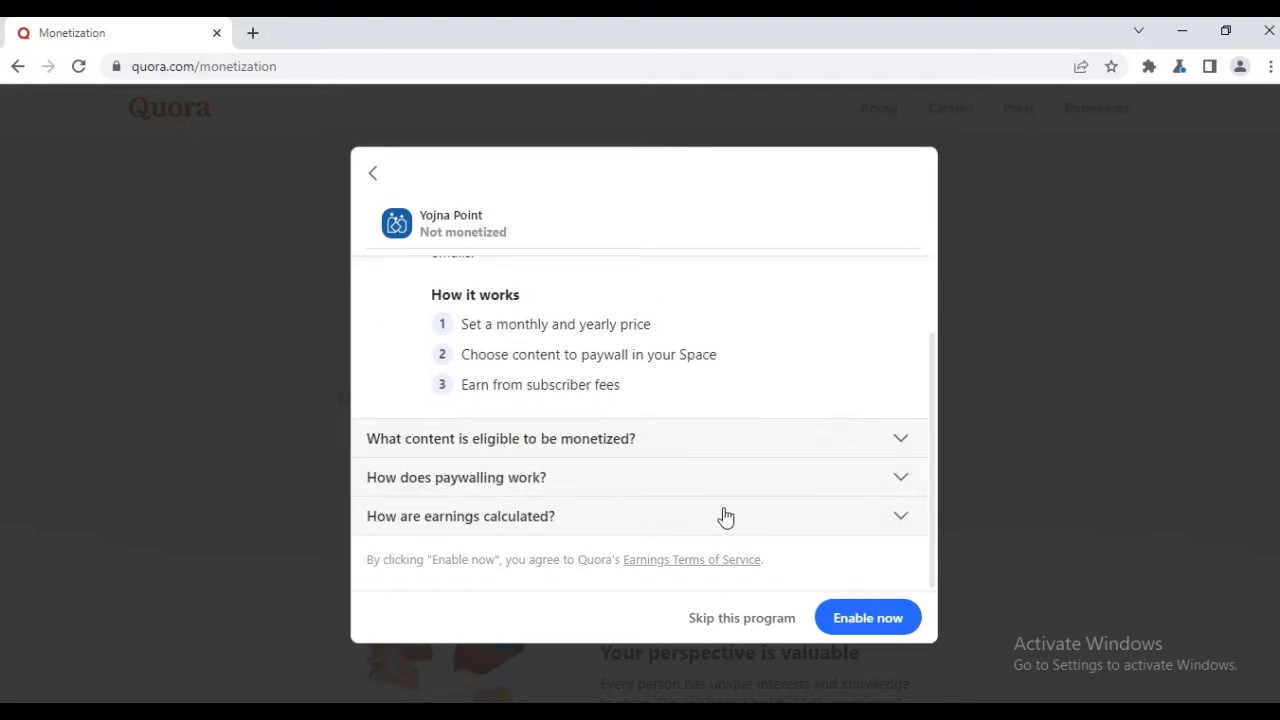
pyautogui.scroll(1, 705, 505)
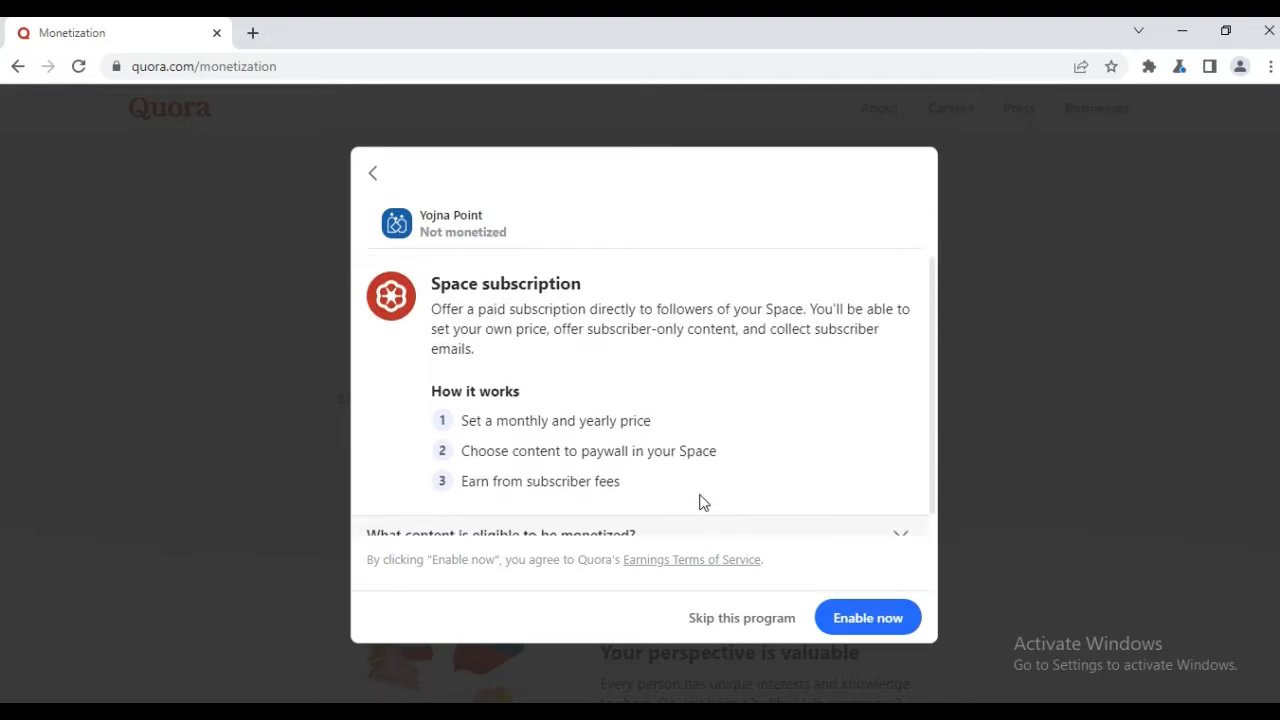
pyautogui.click(745, 618)
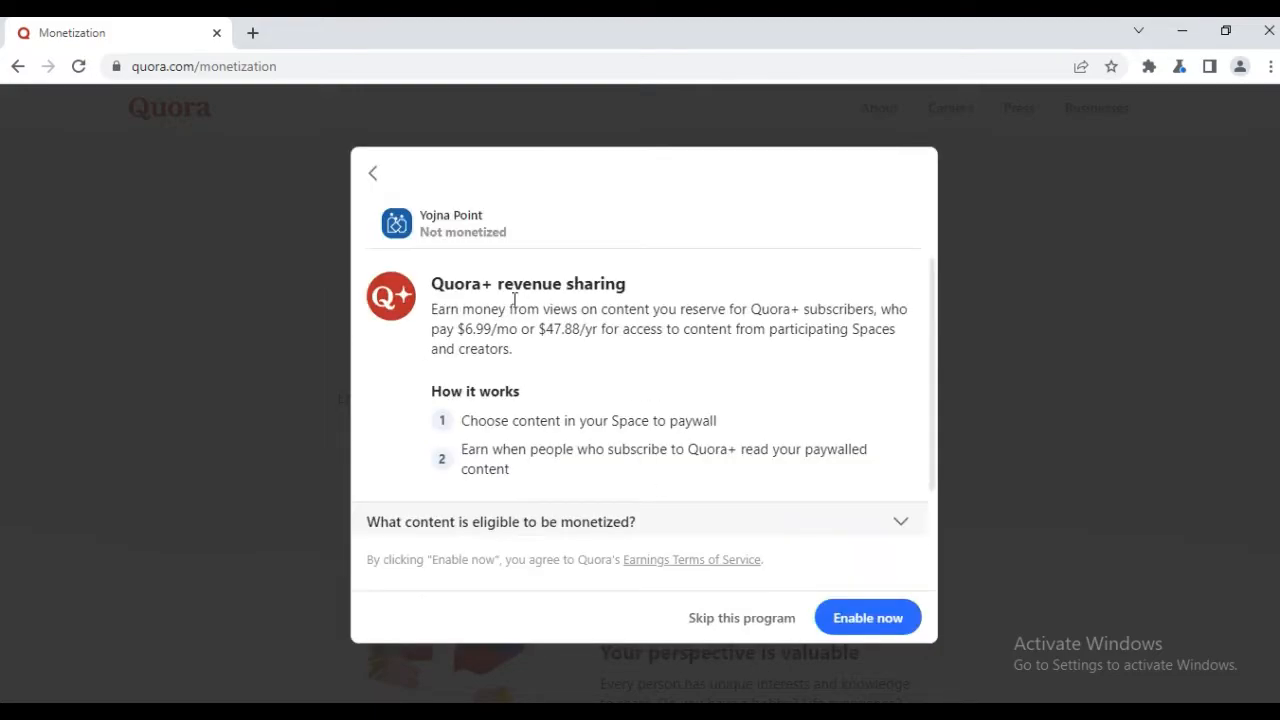
# - Enable Quora+ revenue sharing for the Yojna Point Space
pyautogui.moveTo(514, 292); pyautogui.dragTo(572, 310)
pyautogui.click(840, 620)
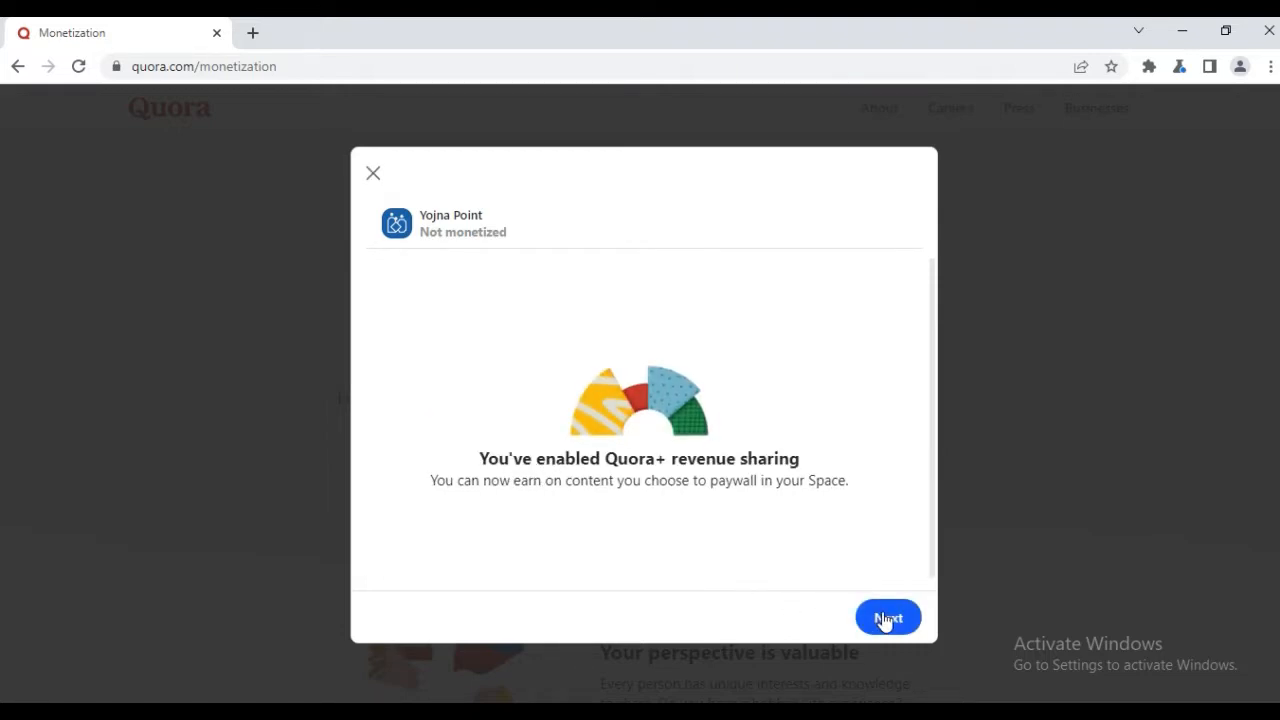
pyautogui.click(886, 618)
# - Enable ad revenue sharing for the Space and proceed to its page
pyautogui.scroll(-1, 646, 403)
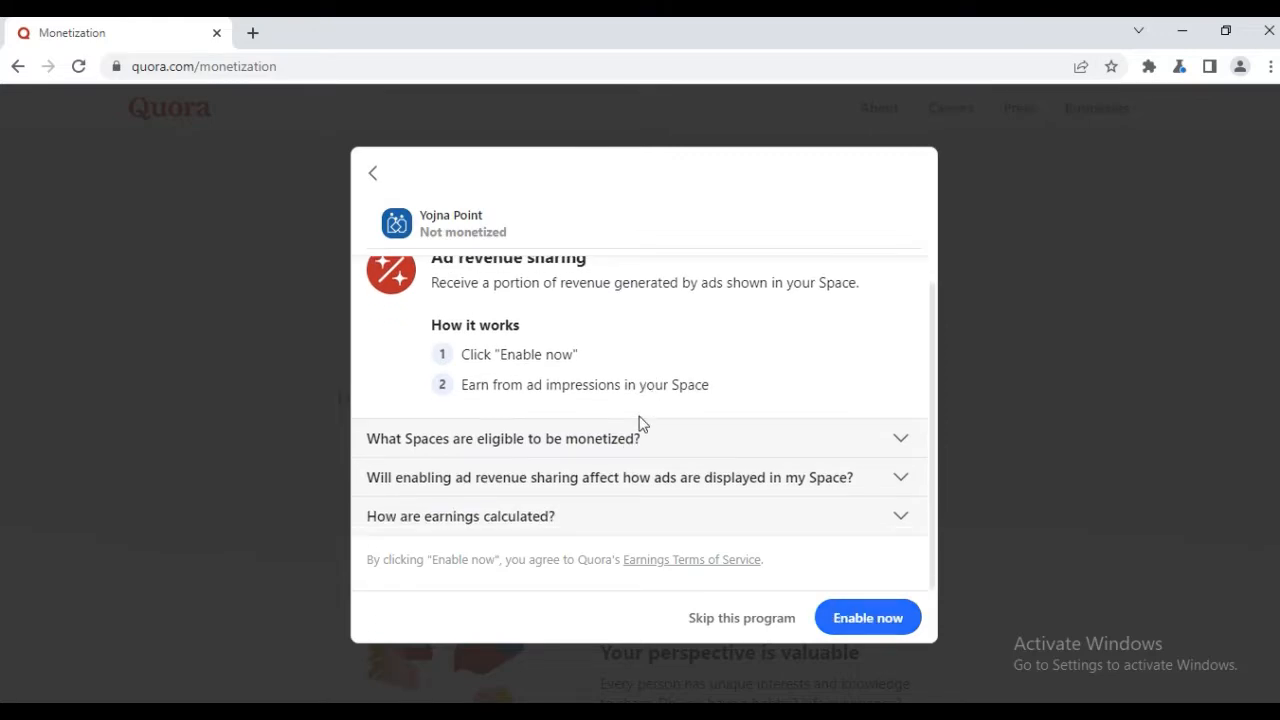
pyautogui.scroll(1, 540, 372)
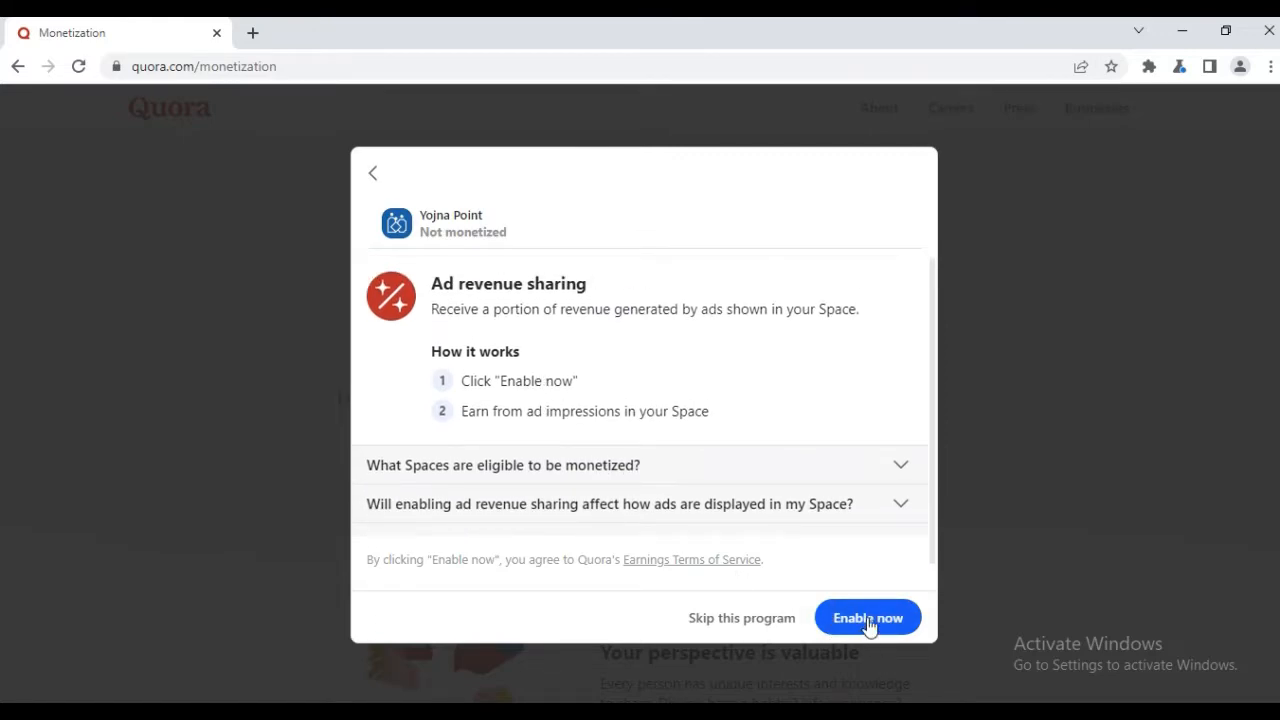
pyautogui.click(868, 619)
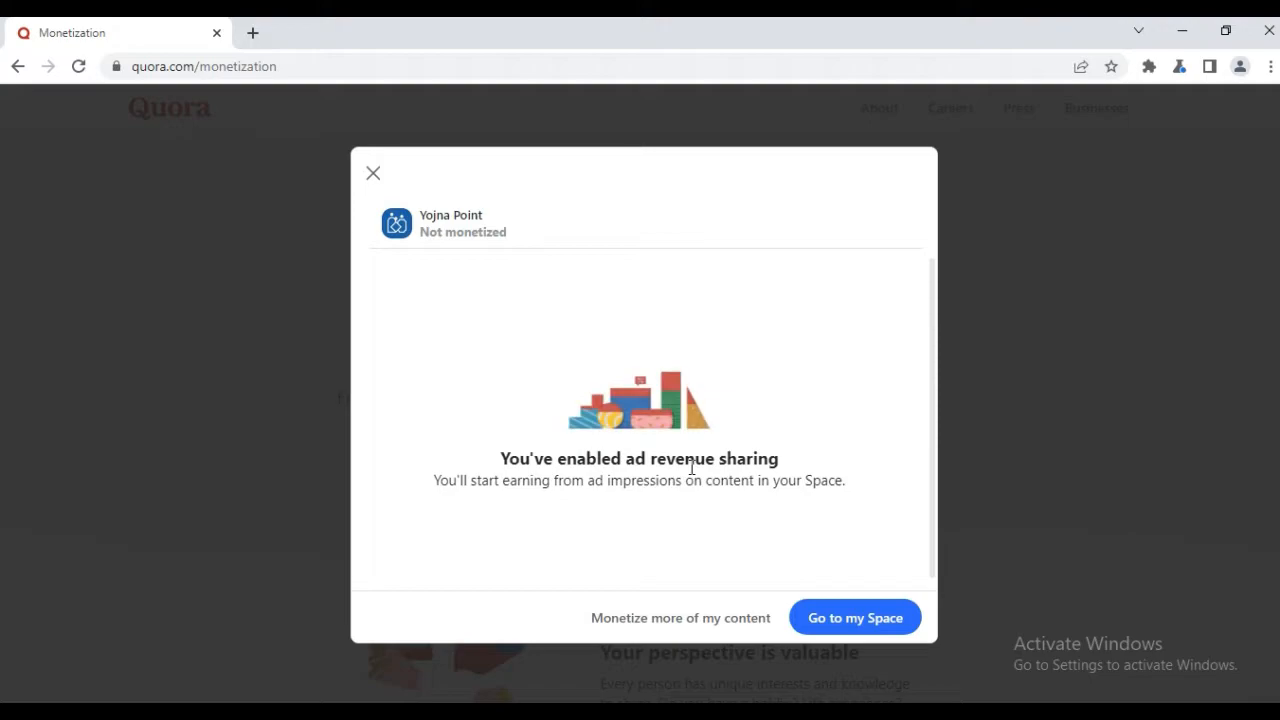
pyautogui.click(862, 619)
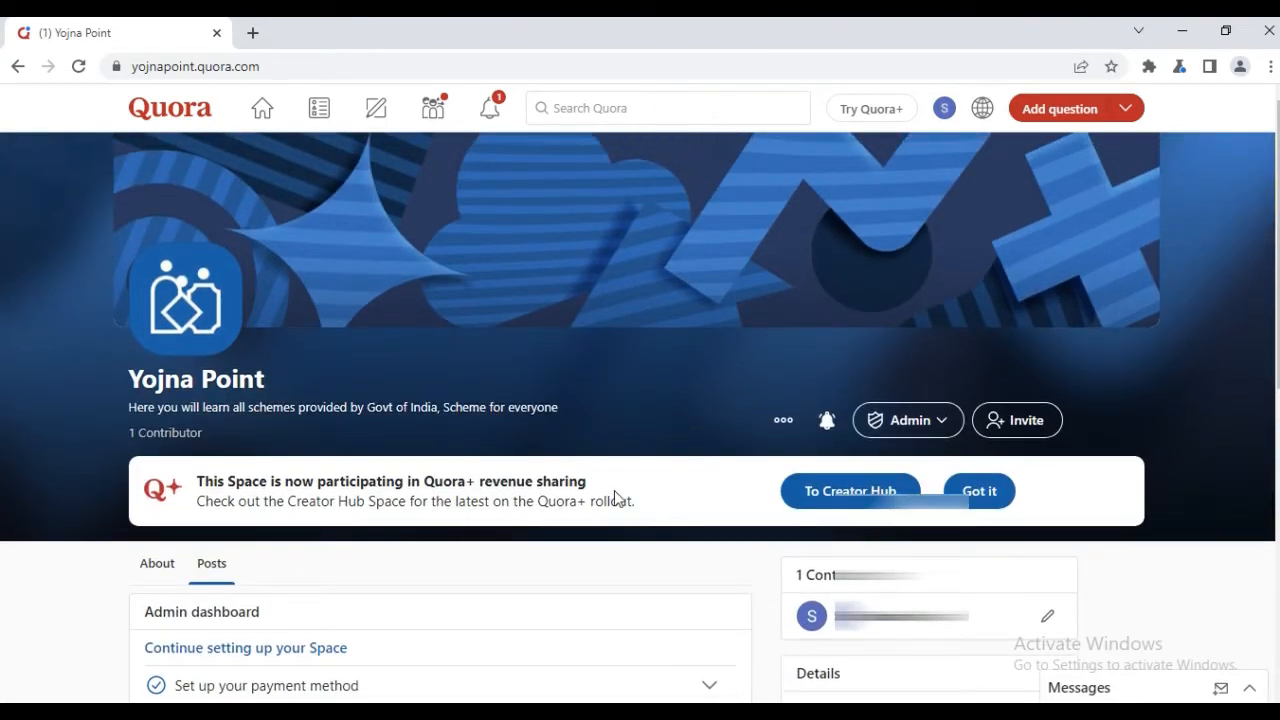
# - Scroll through Yojna Point's admin dashboard checklist and open the Space settings
pyautogui.scroll(-1, 690, 497)
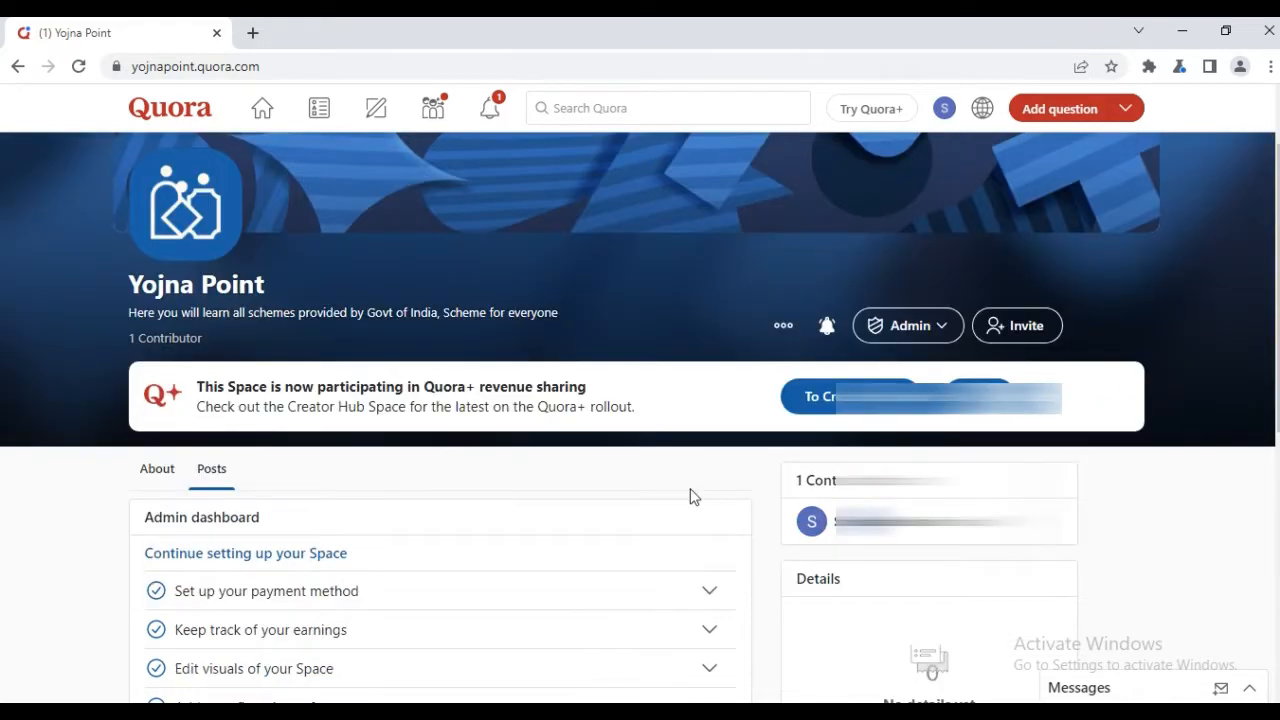
pyautogui.scroll(-1, 517, 531)
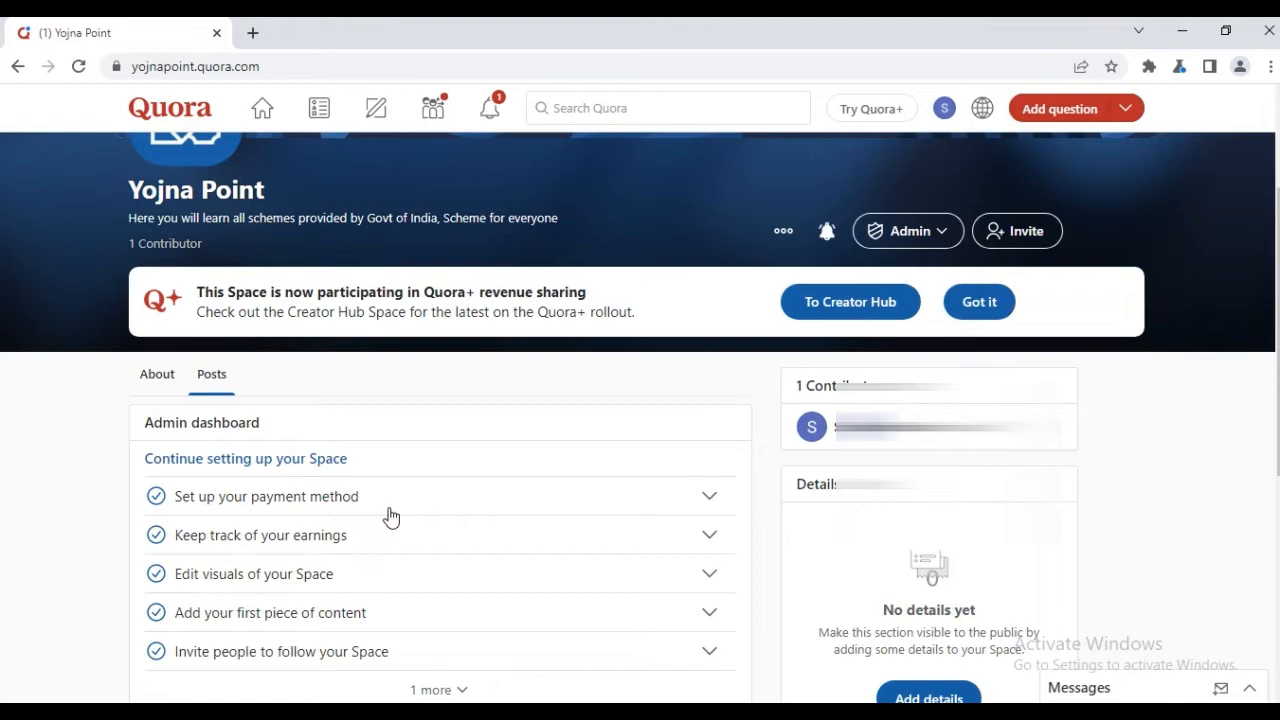
pyautogui.scroll(-2, 408, 502)
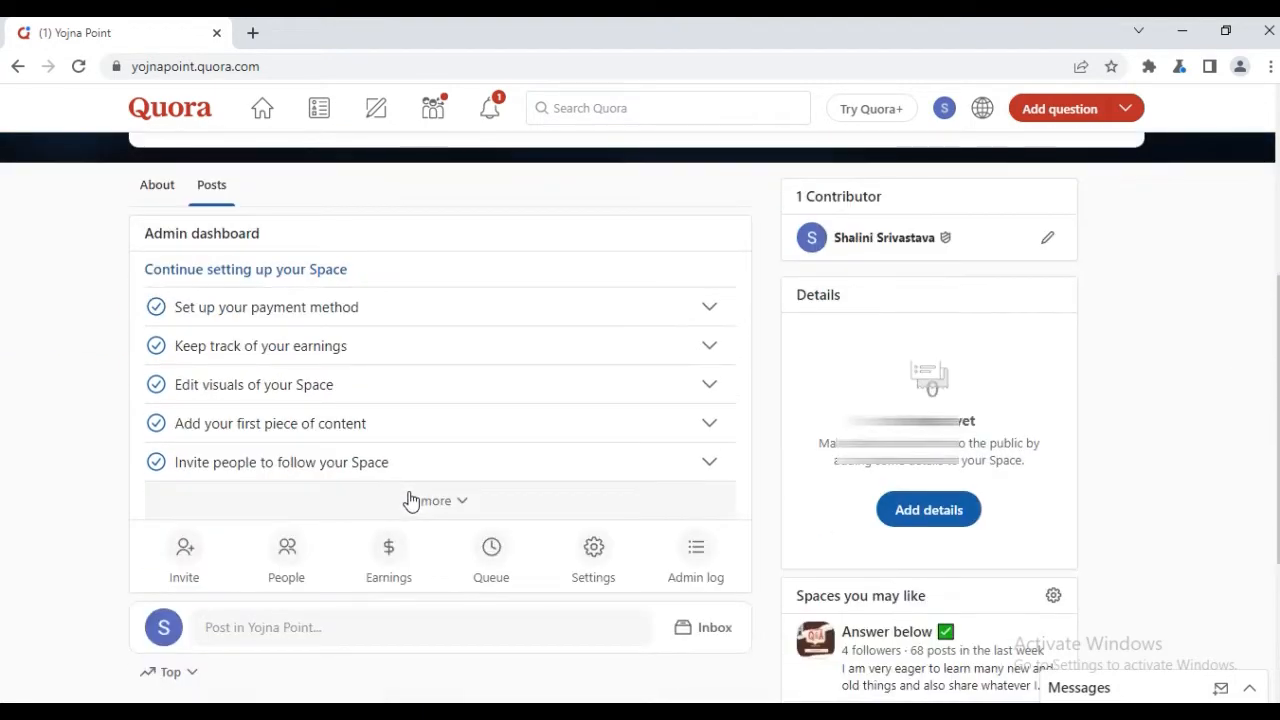
pyautogui.click(594, 565)
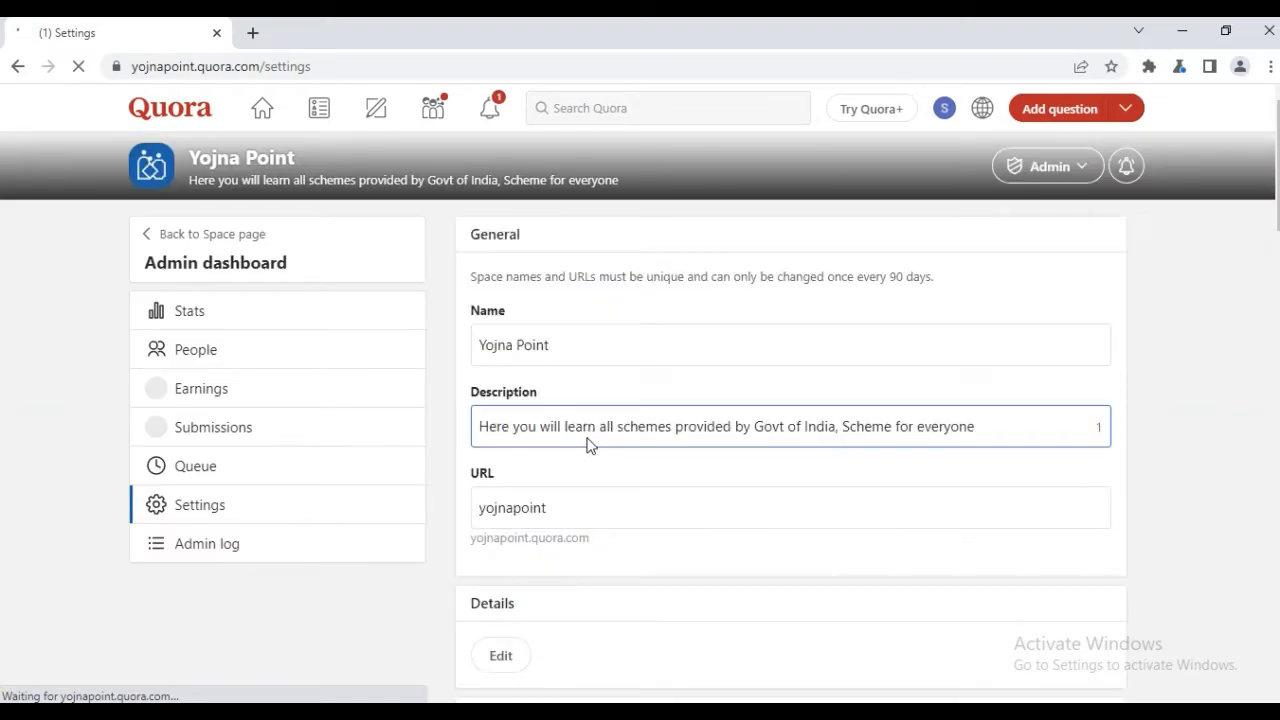
pyautogui.scroll(-5, 585, 450)
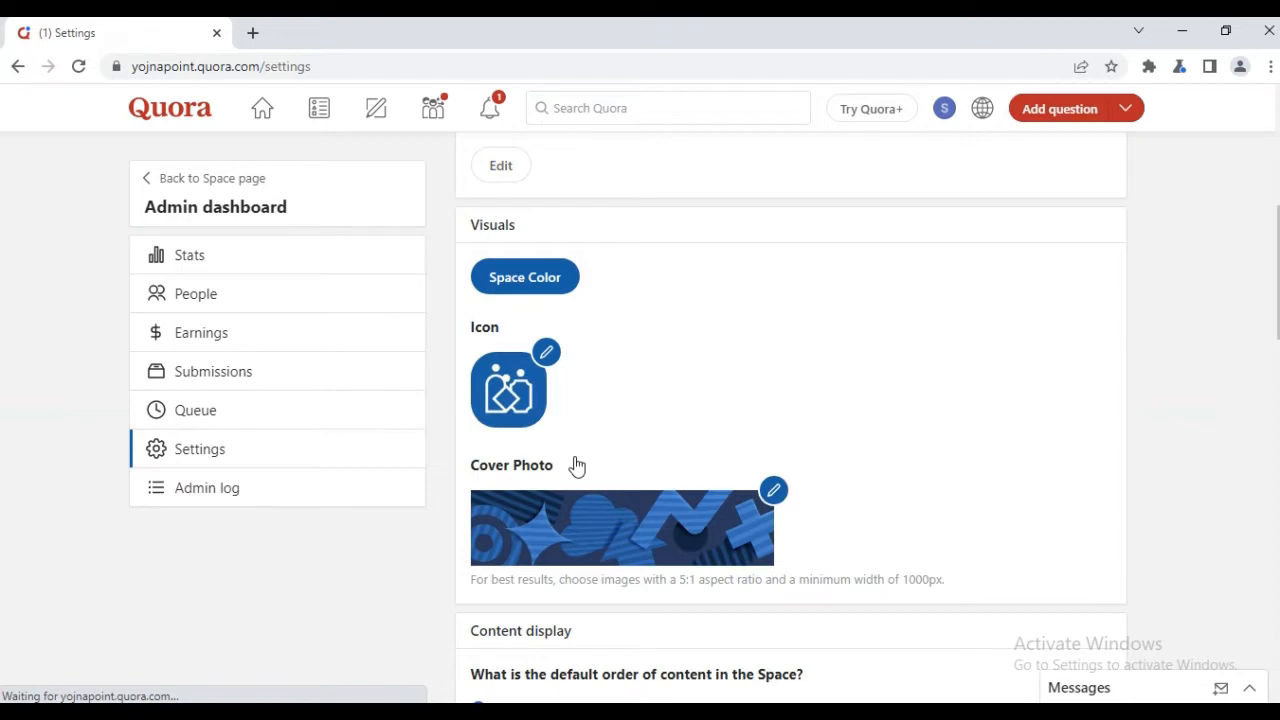
pyautogui.scroll(-1, 577, 465)
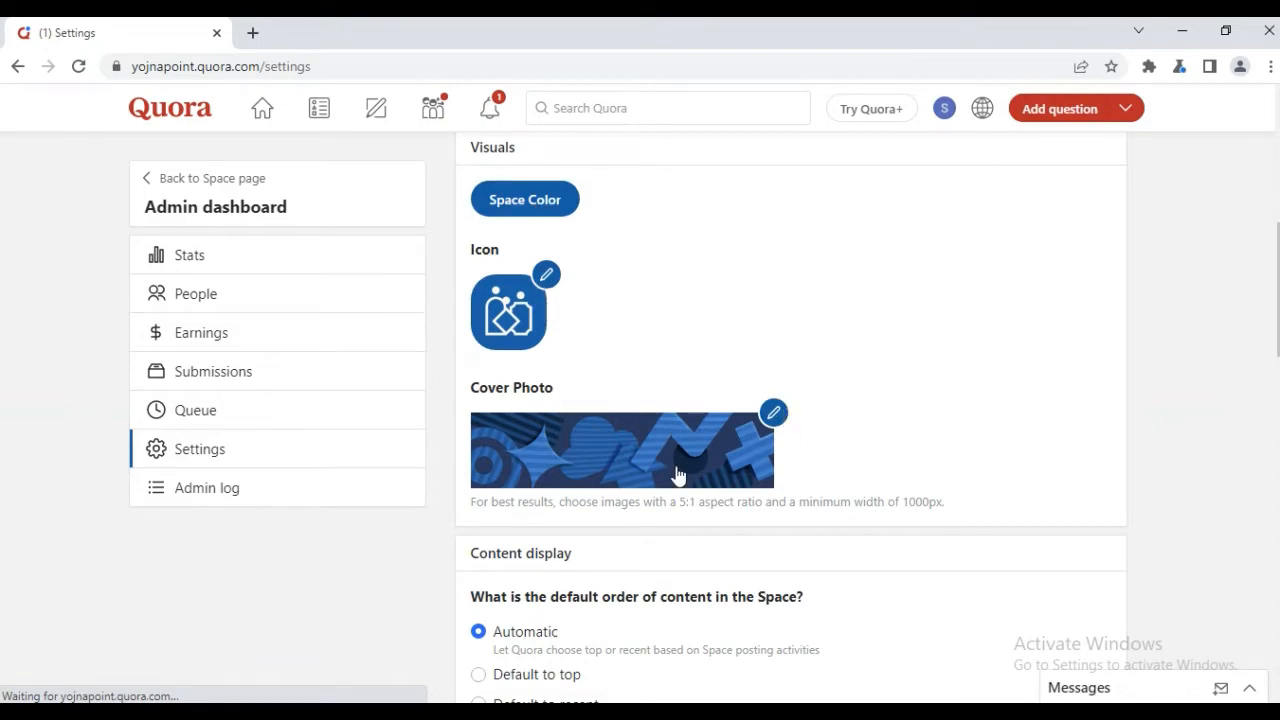
pyautogui.scroll(-1, 677, 475)
pyautogui.scroll(-2, 517, 591)
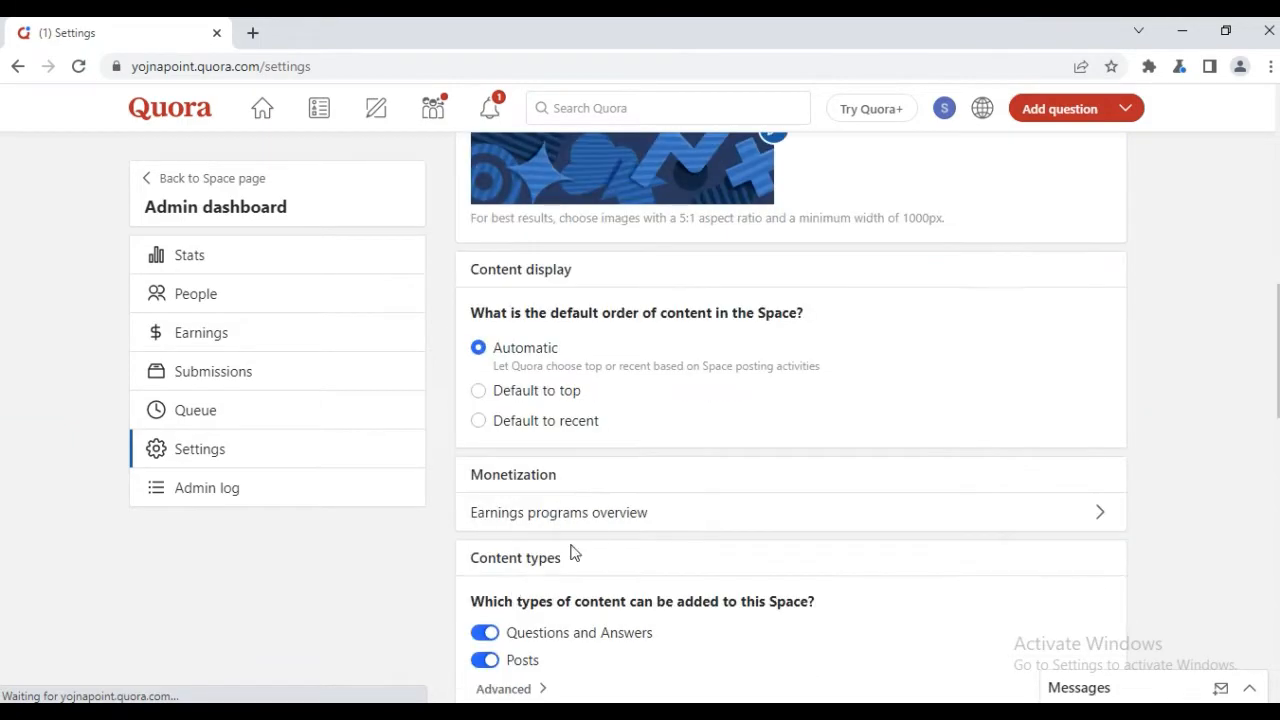
pyautogui.scroll(-3, 603, 514)
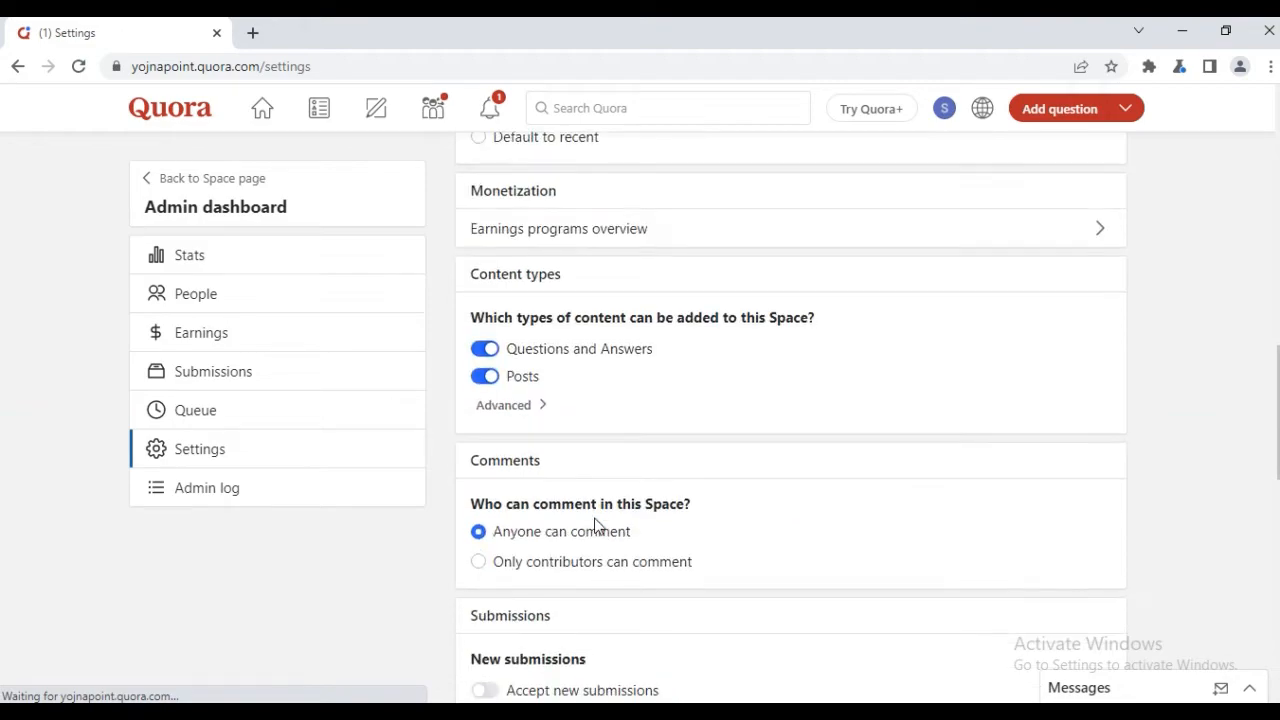
pyautogui.scroll(-1, 597, 524)
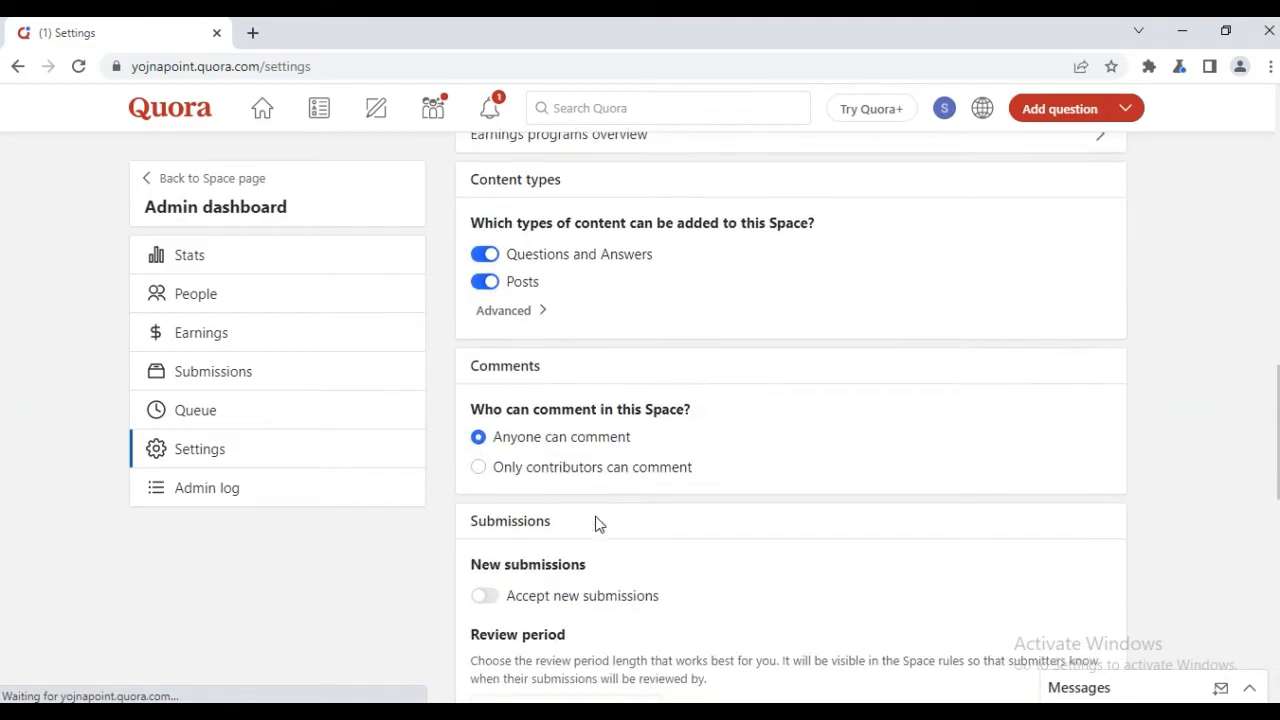
pyautogui.scroll(-5, 597, 522)
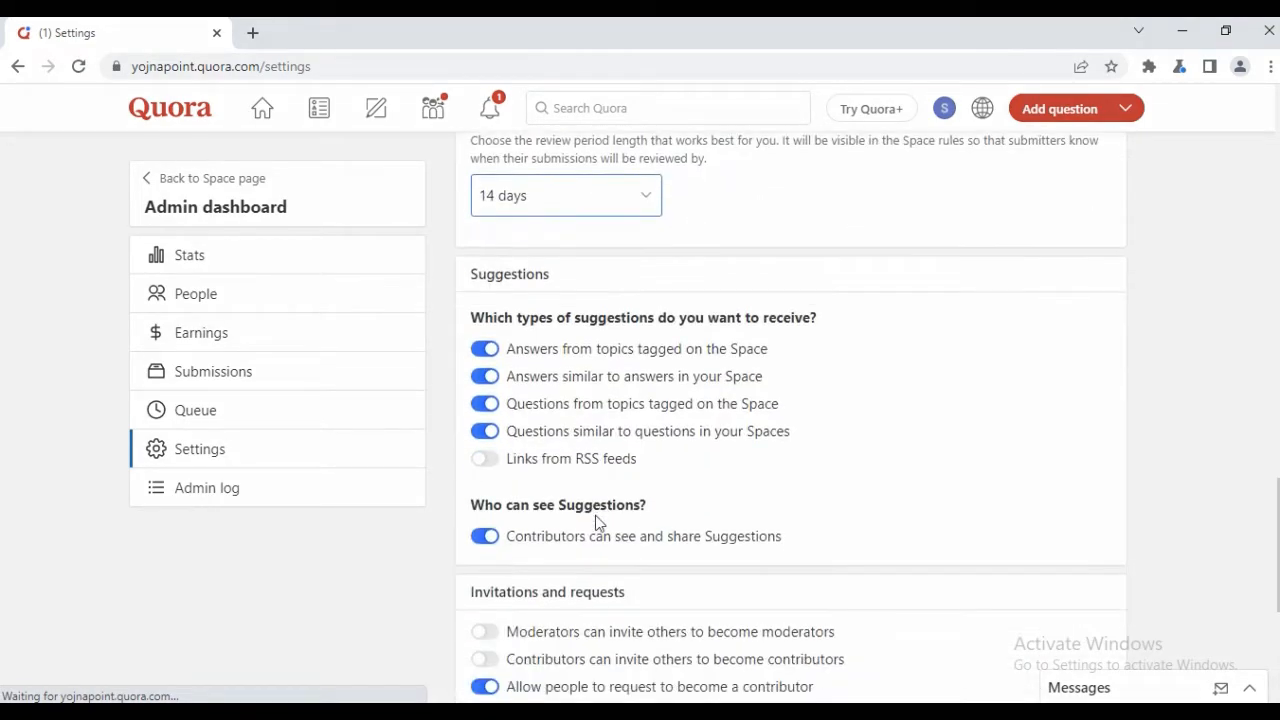
pyautogui.scroll(-2, 595, 518)
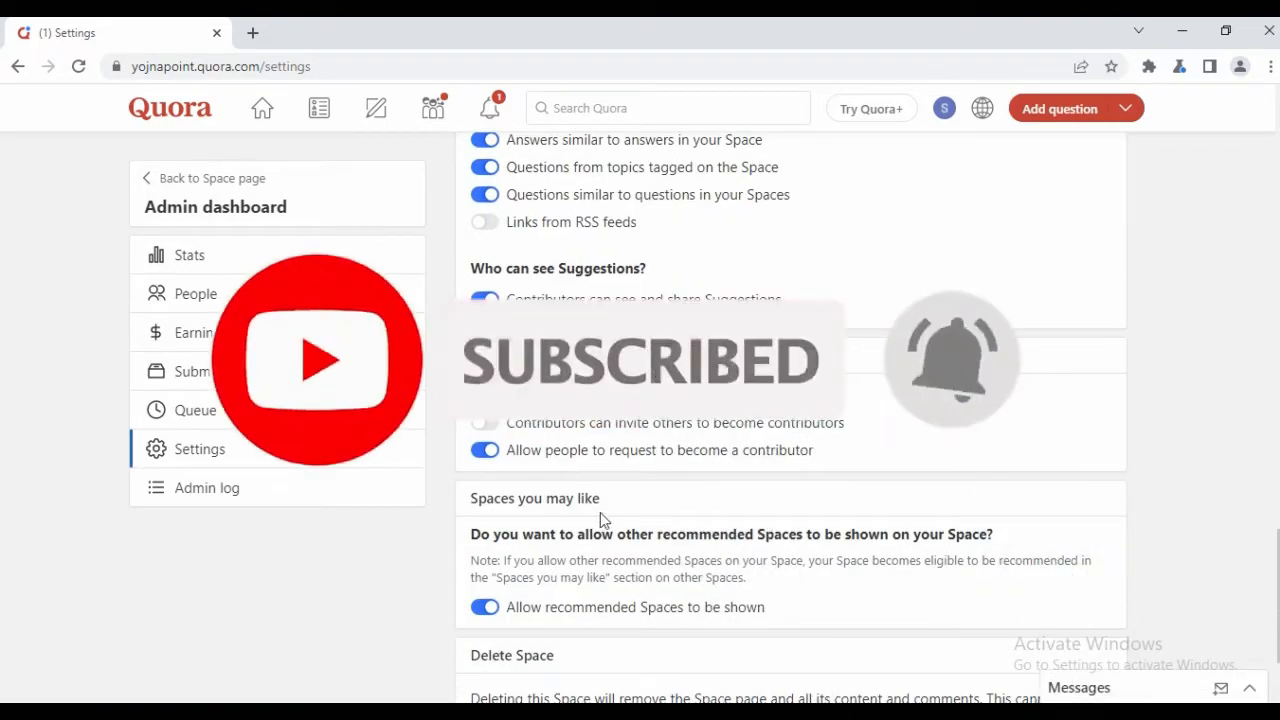
pyautogui.scroll(-1, 598, 520)
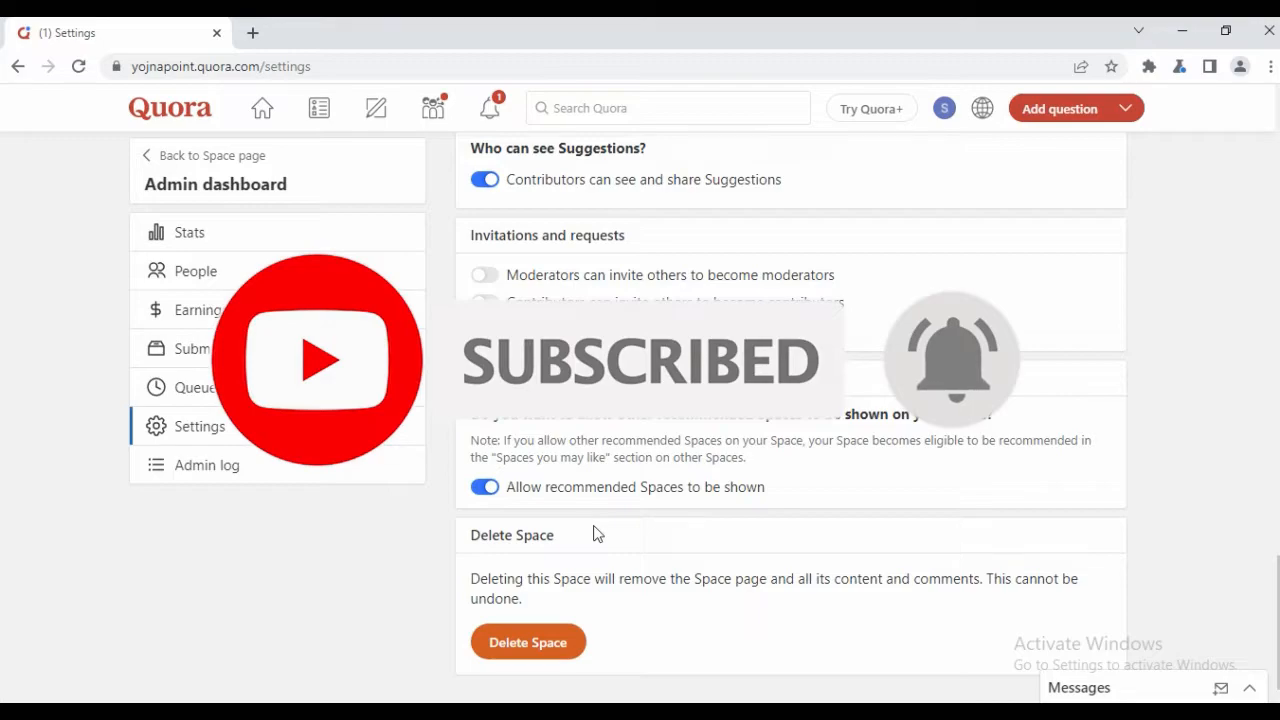
pyautogui.scroll(1, 563, 680)
pyautogui.scroll(-1, 543, 640)
pyautogui.scroll(3, 600, 503)
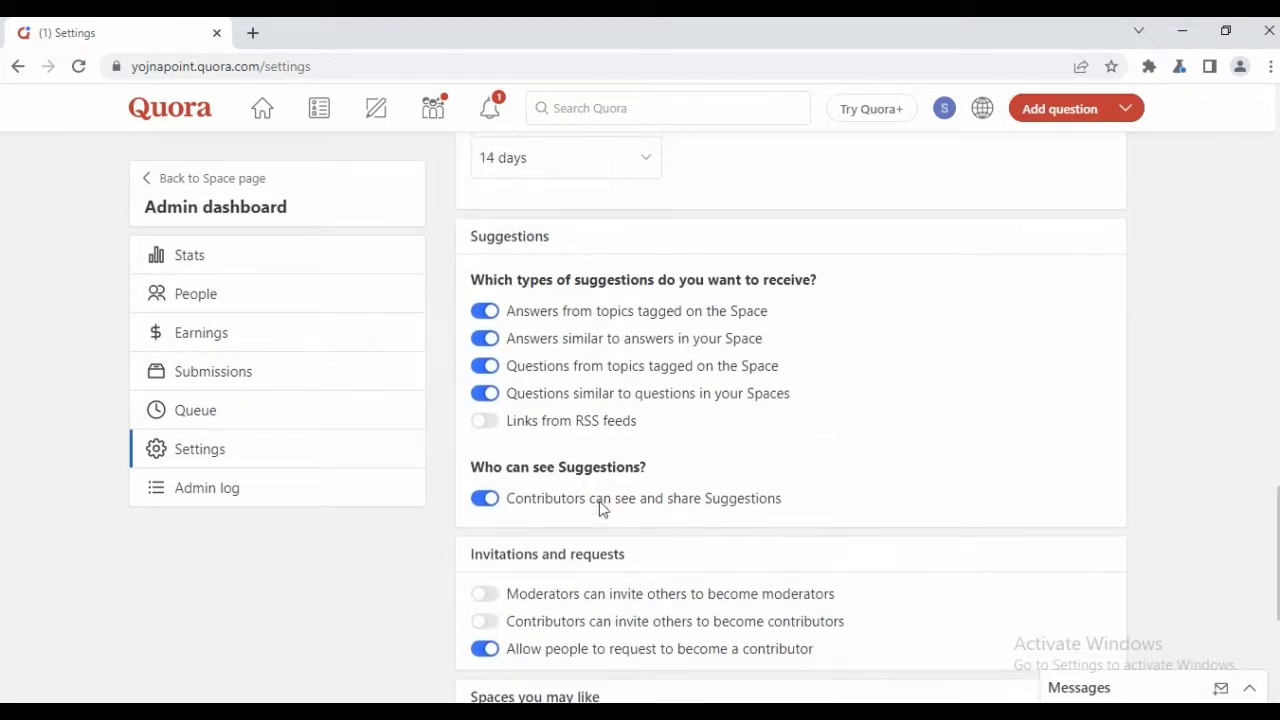
pyautogui.scroll(2, 602, 509)
pyautogui.scroll(4, 601, 505)
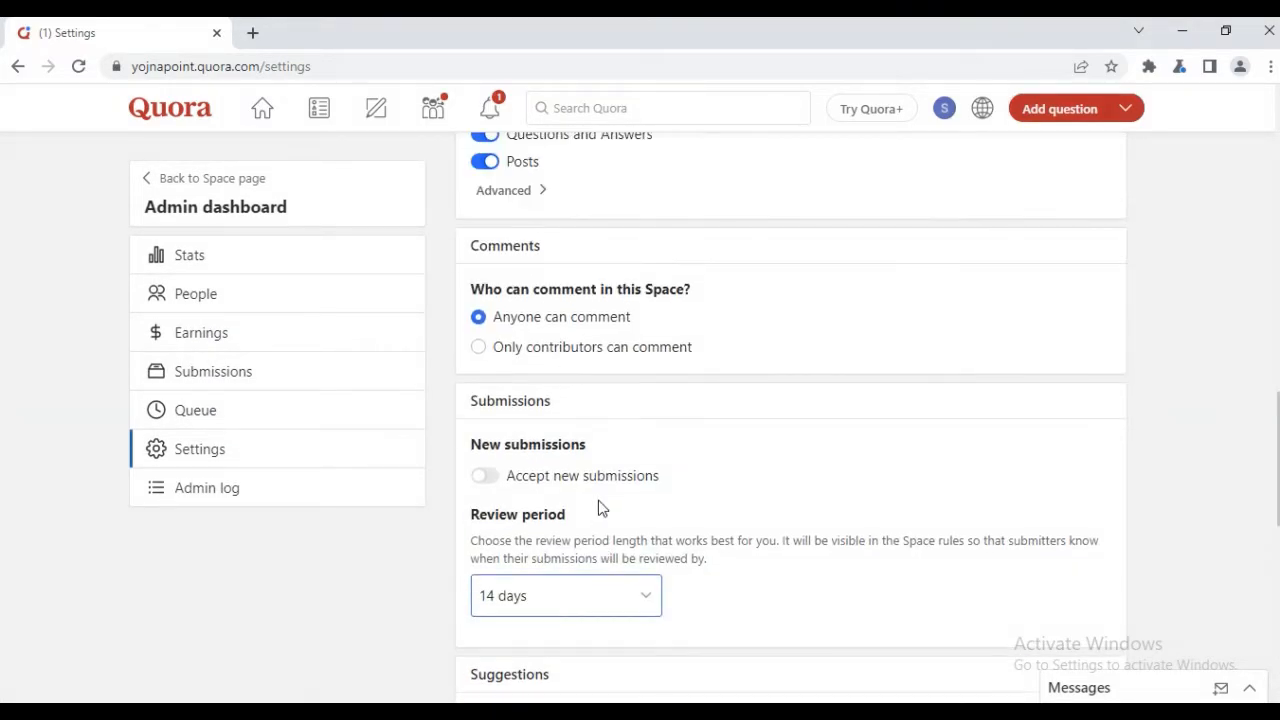
pyautogui.scroll(2, 597, 503)
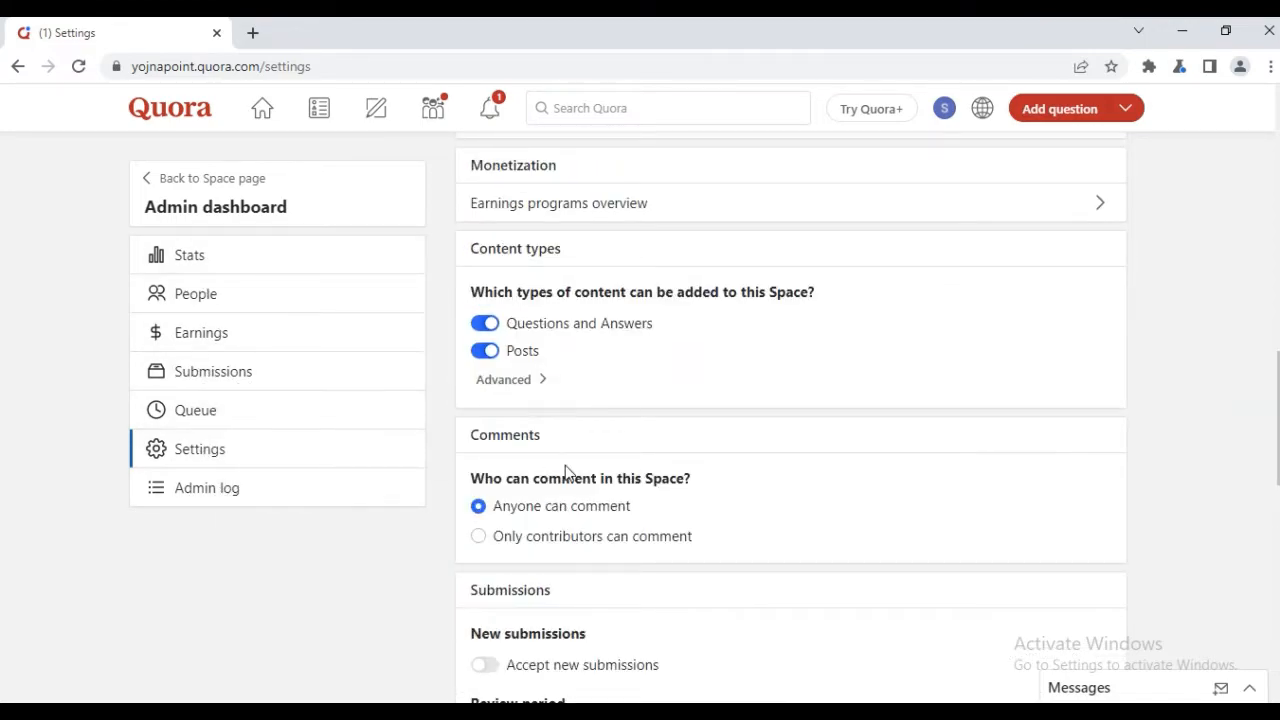
pyautogui.scroll(10, 689, 475)
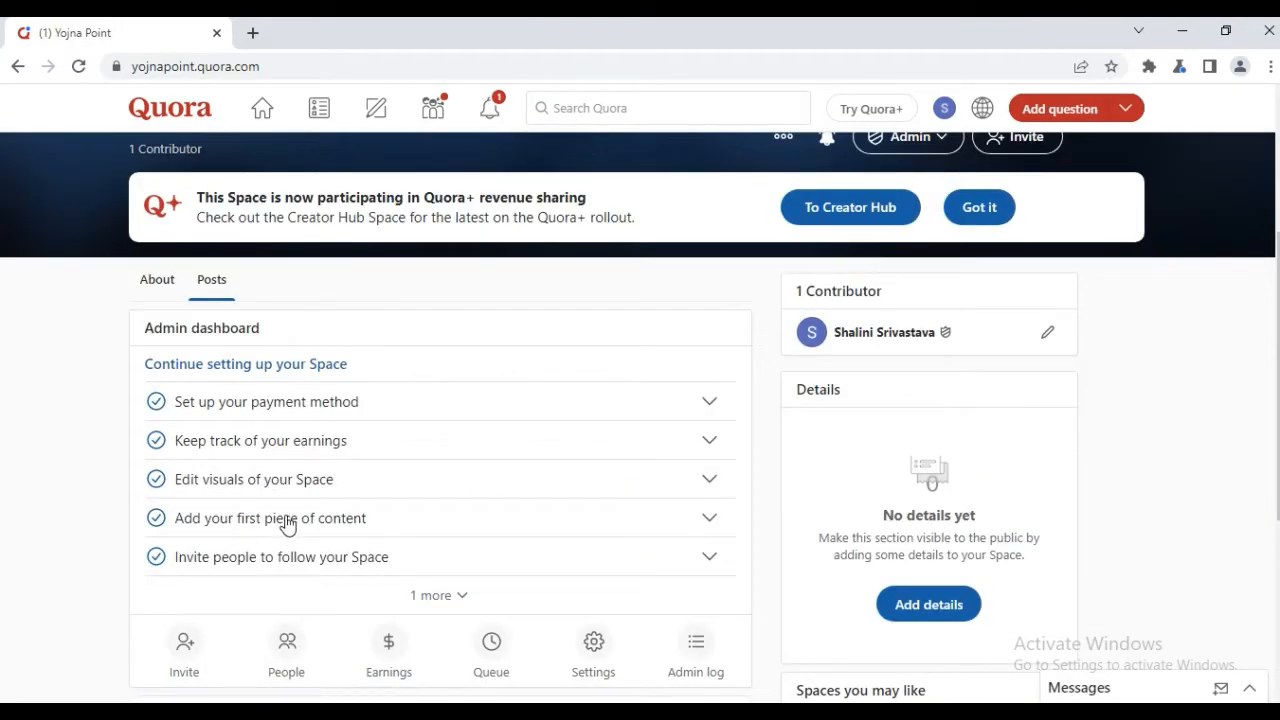
# - Ask the question 'What is PMJDY?' in the Yojna Point Space
pyautogui.click(287, 522)
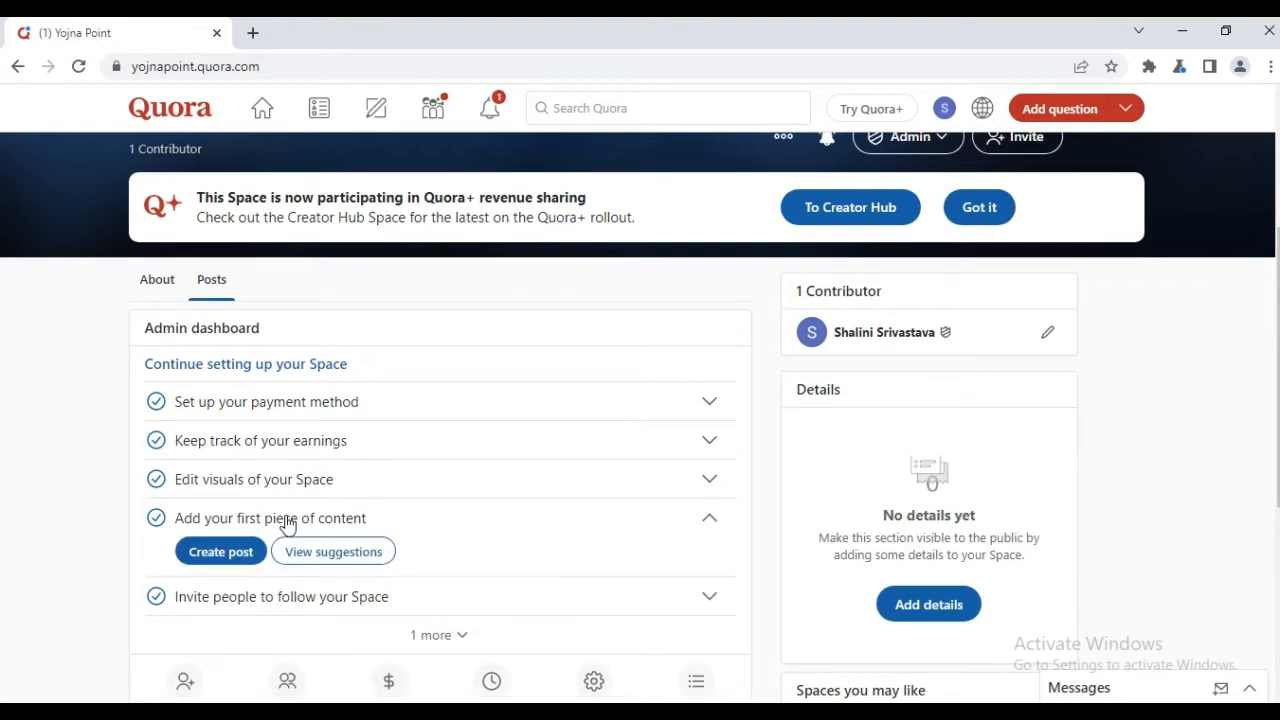
pyautogui.click(220, 552)
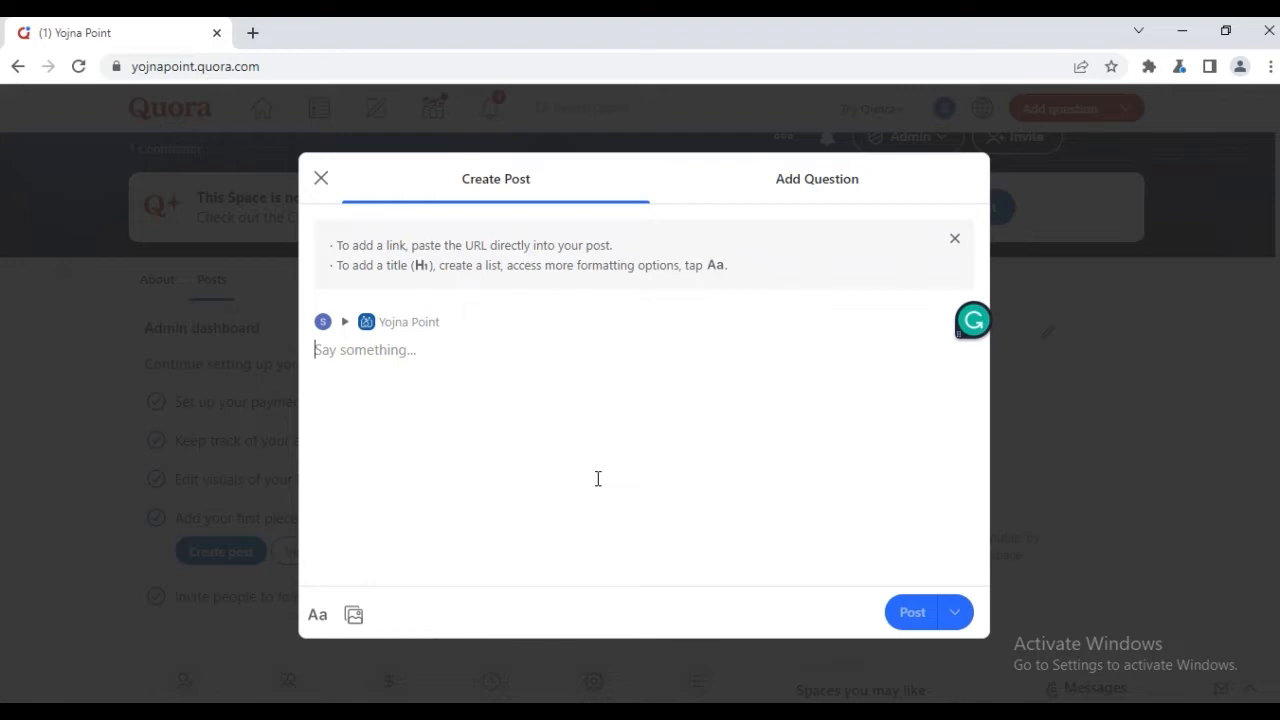
pyautogui.write('What is ')
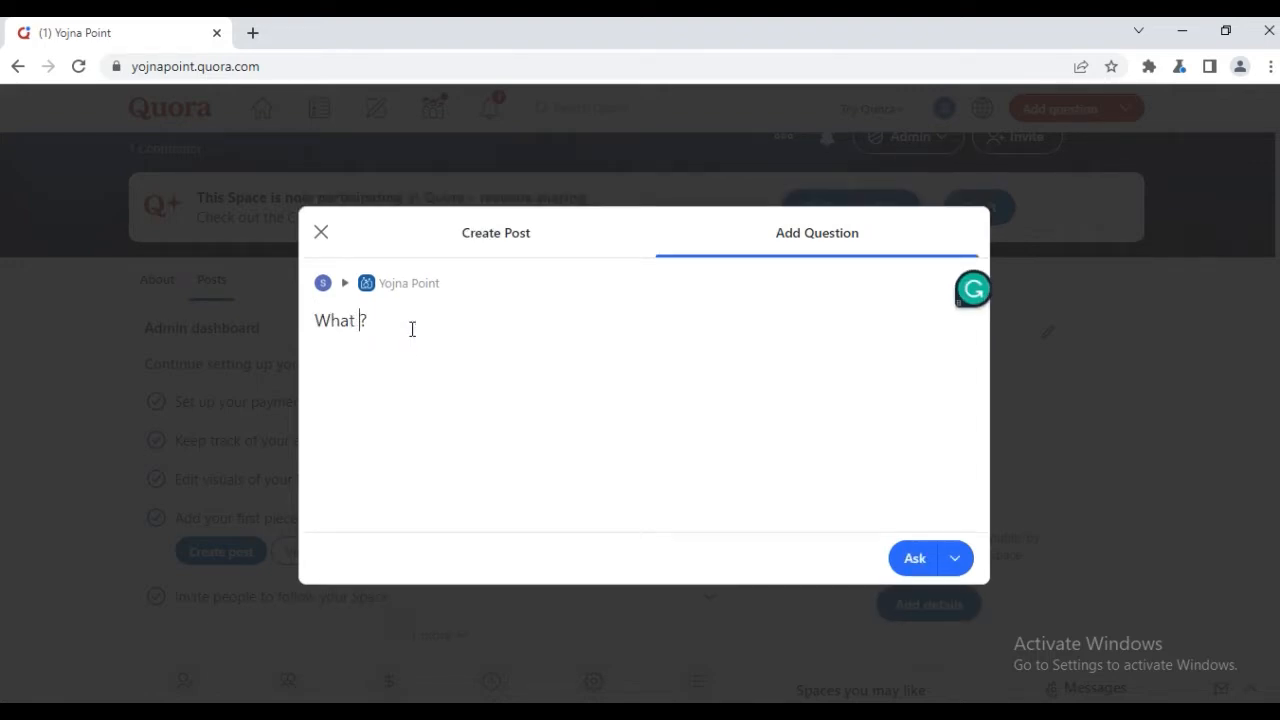
pyautogui.write('PMJDY')
pyautogui.click(912, 562)
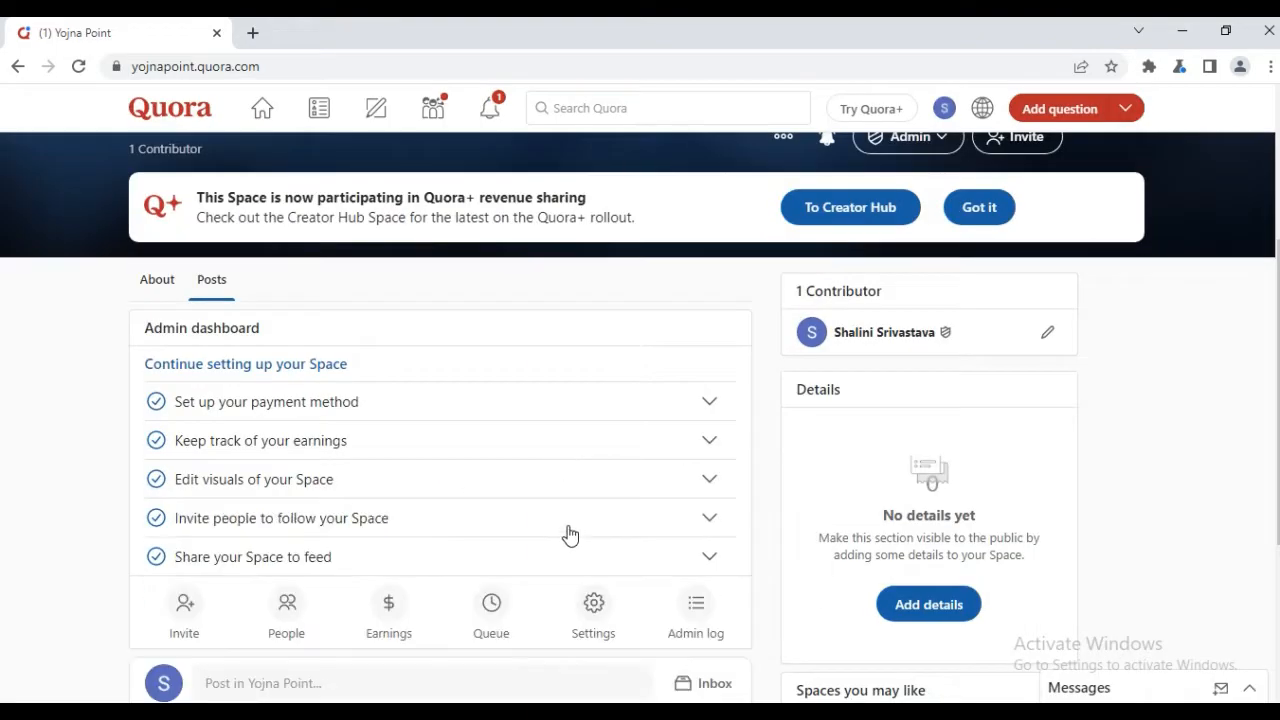
# - Start an answer with a numbered list, then close the answer box unanswered
pyautogui.scroll(-2, 566, 534)
pyautogui.click(215, 618)
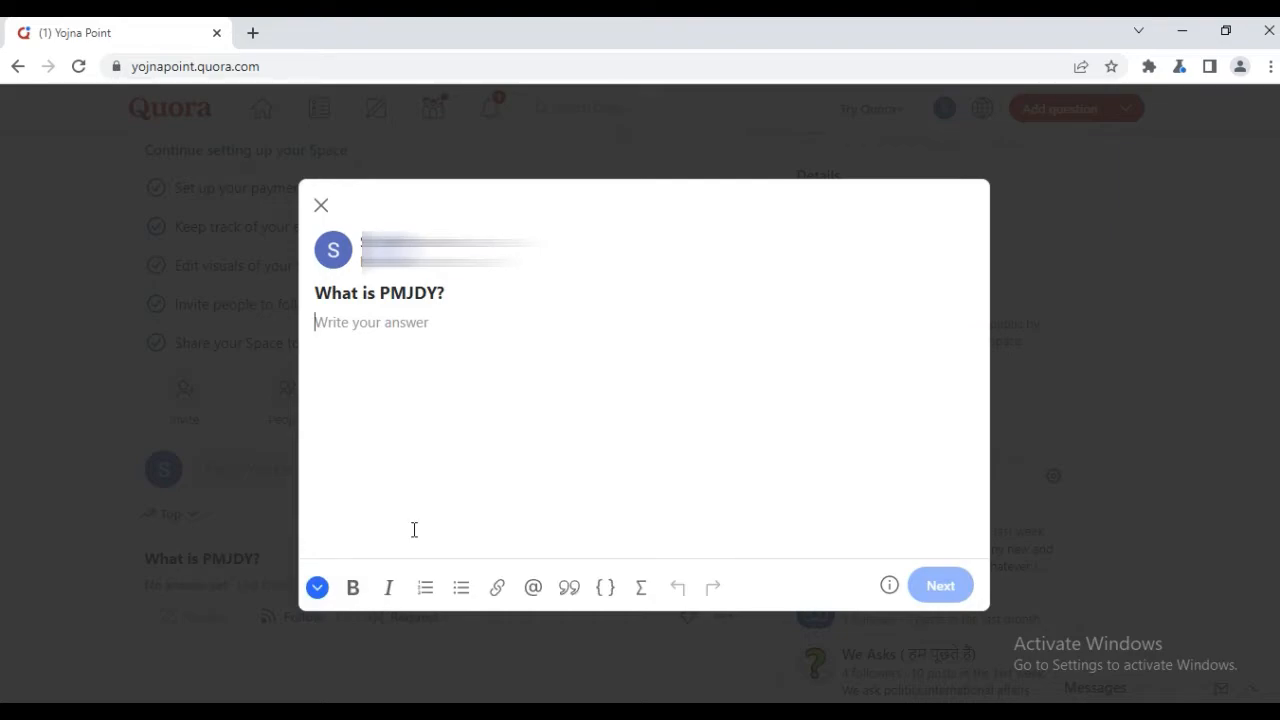
pyautogui.click(435, 591)
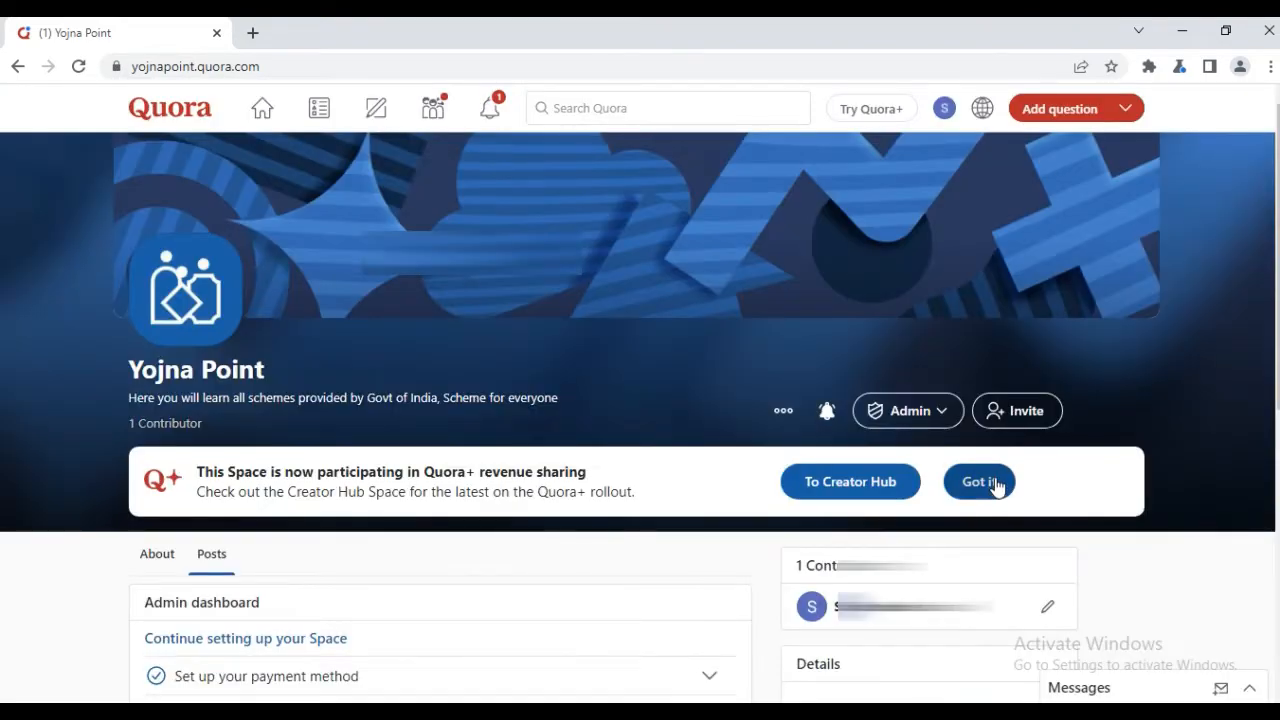
pyautogui.click(994, 484)
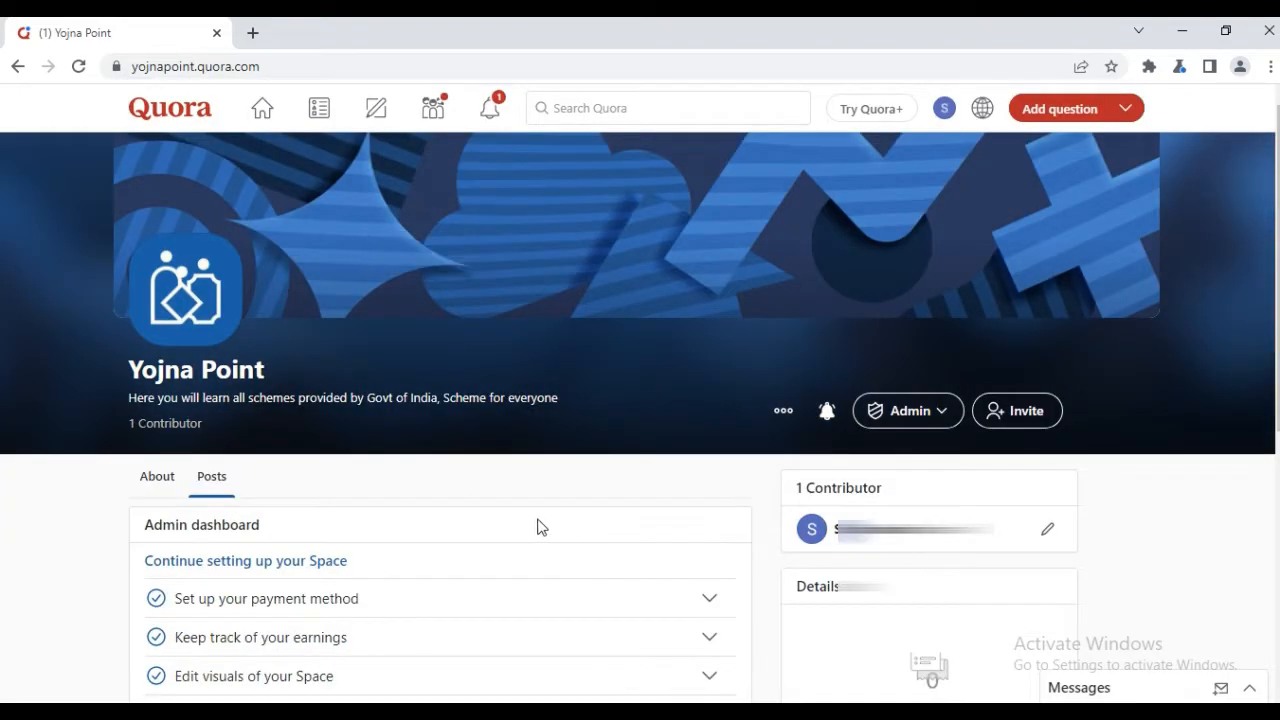
pyautogui.scroll(-3, 600, 470)
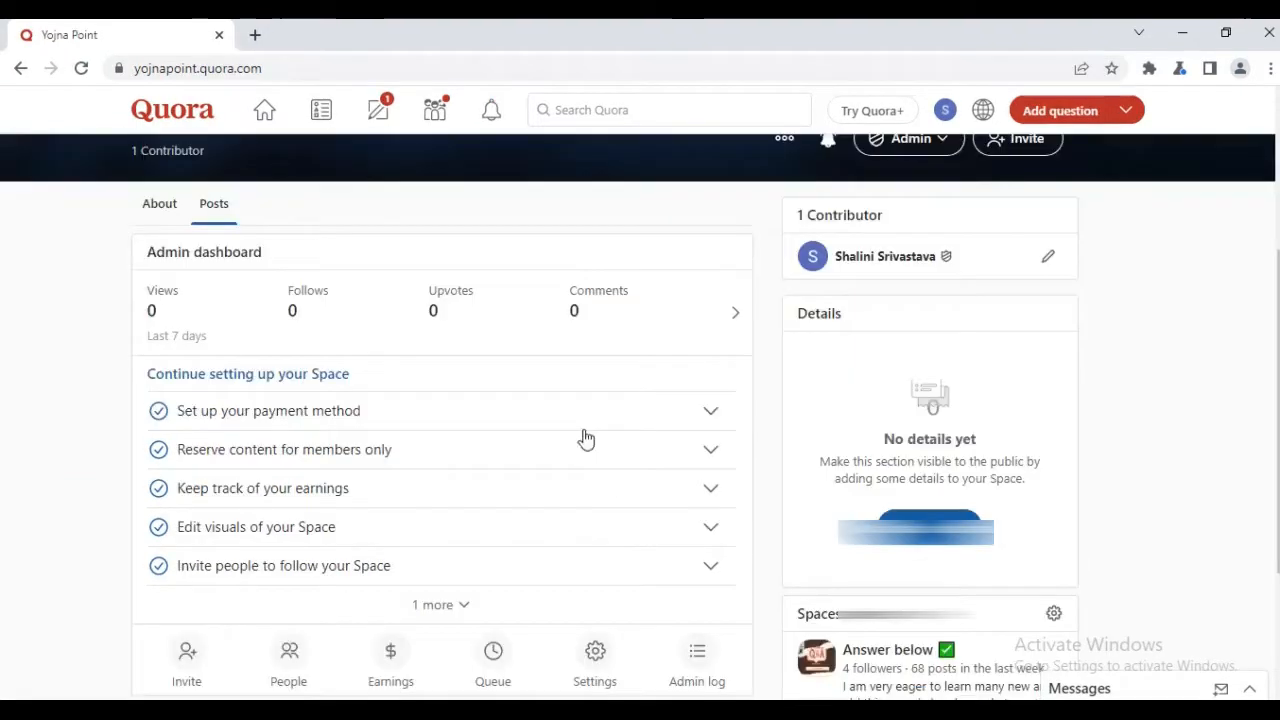
# - Go to the Space's Earnings page and start setting up a Stripe payout account
pyautogui.click(404, 413)
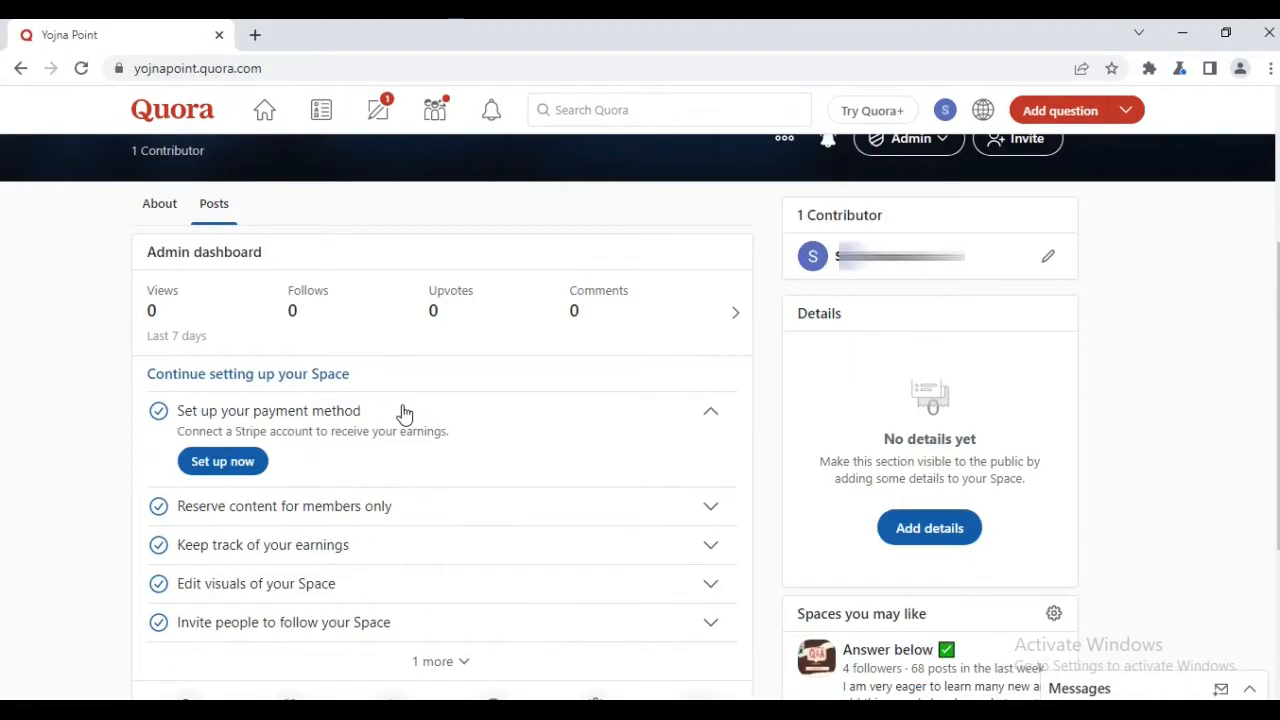
pyautogui.scroll(-3, 270, 490)
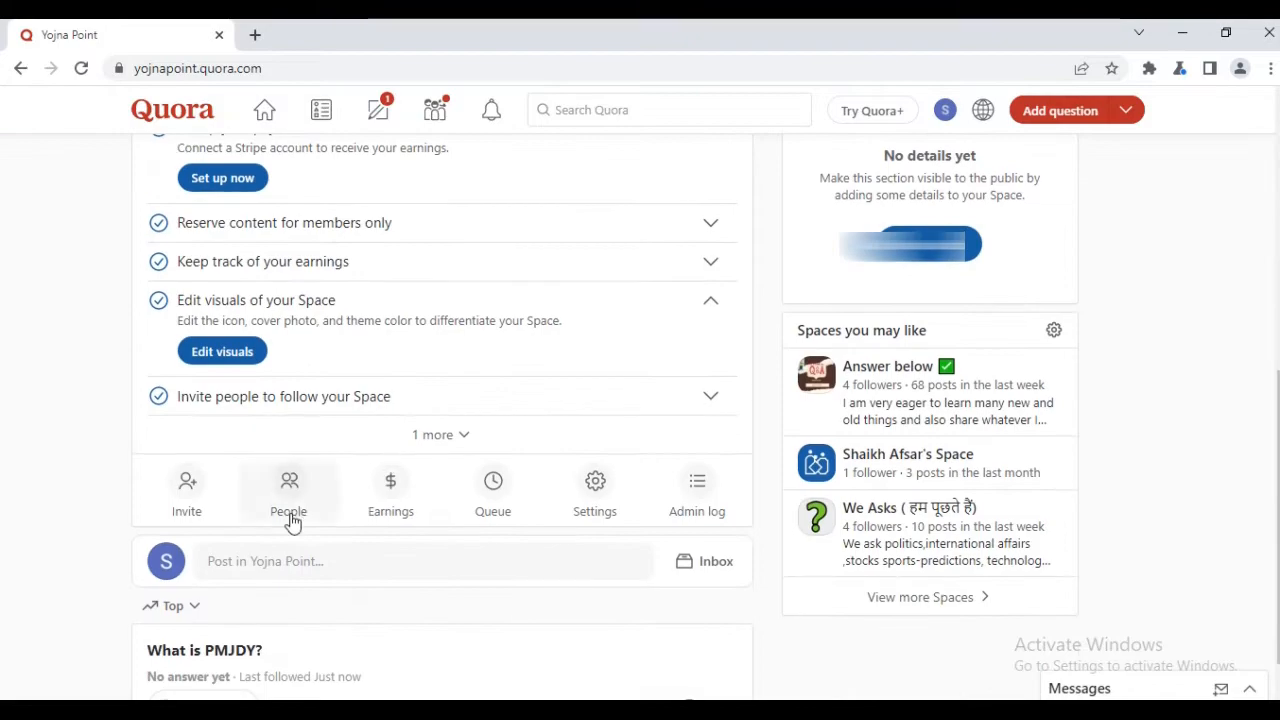
pyautogui.click(390, 495)
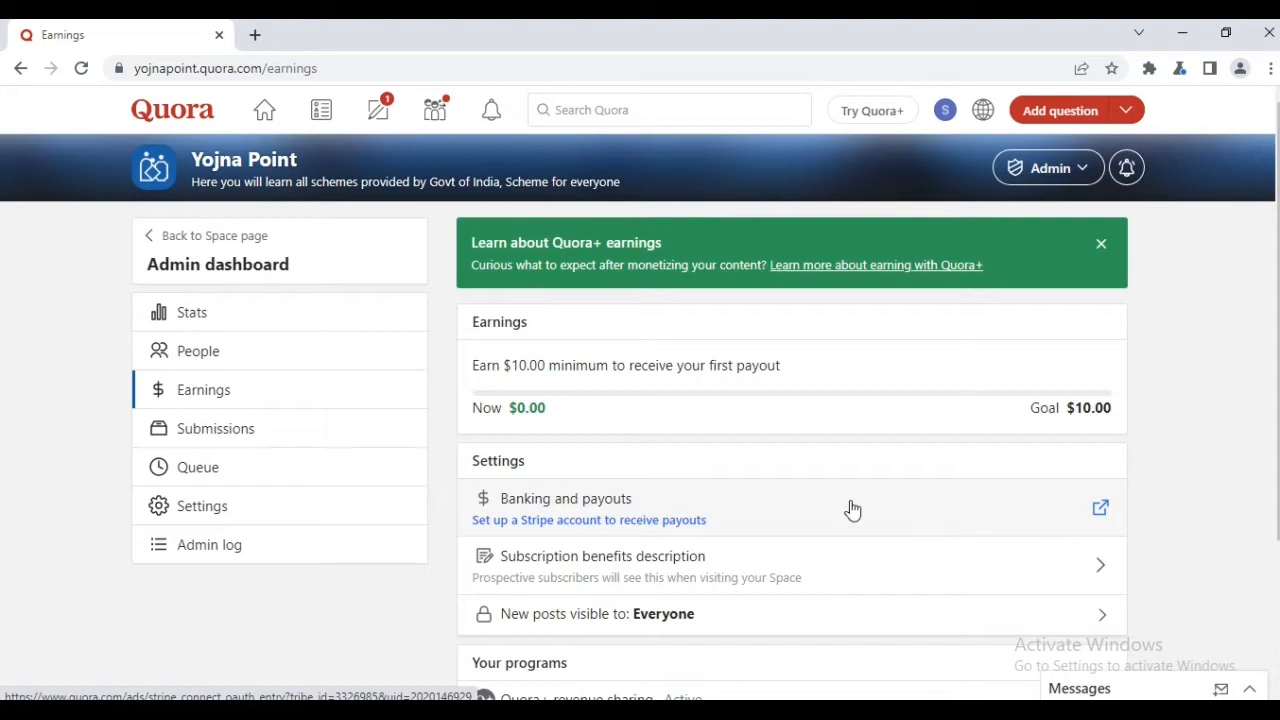
pyautogui.scroll(-1, 604, 510)
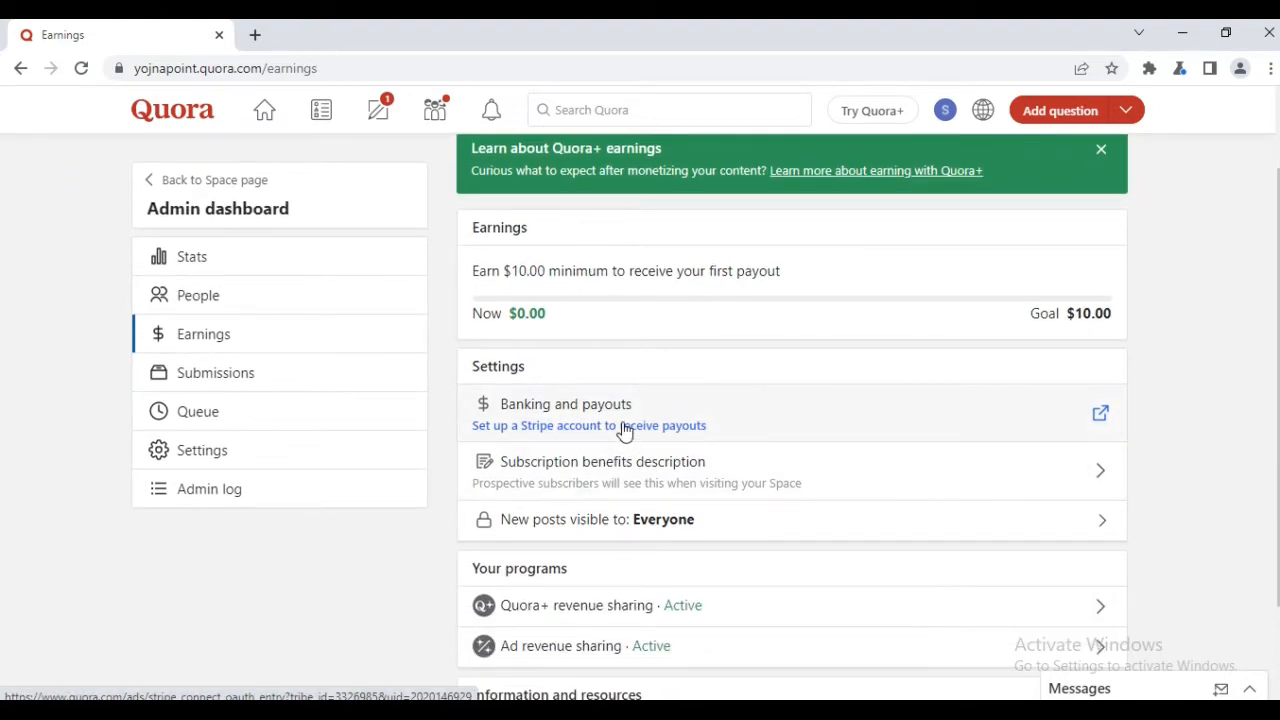
pyautogui.click(622, 427)
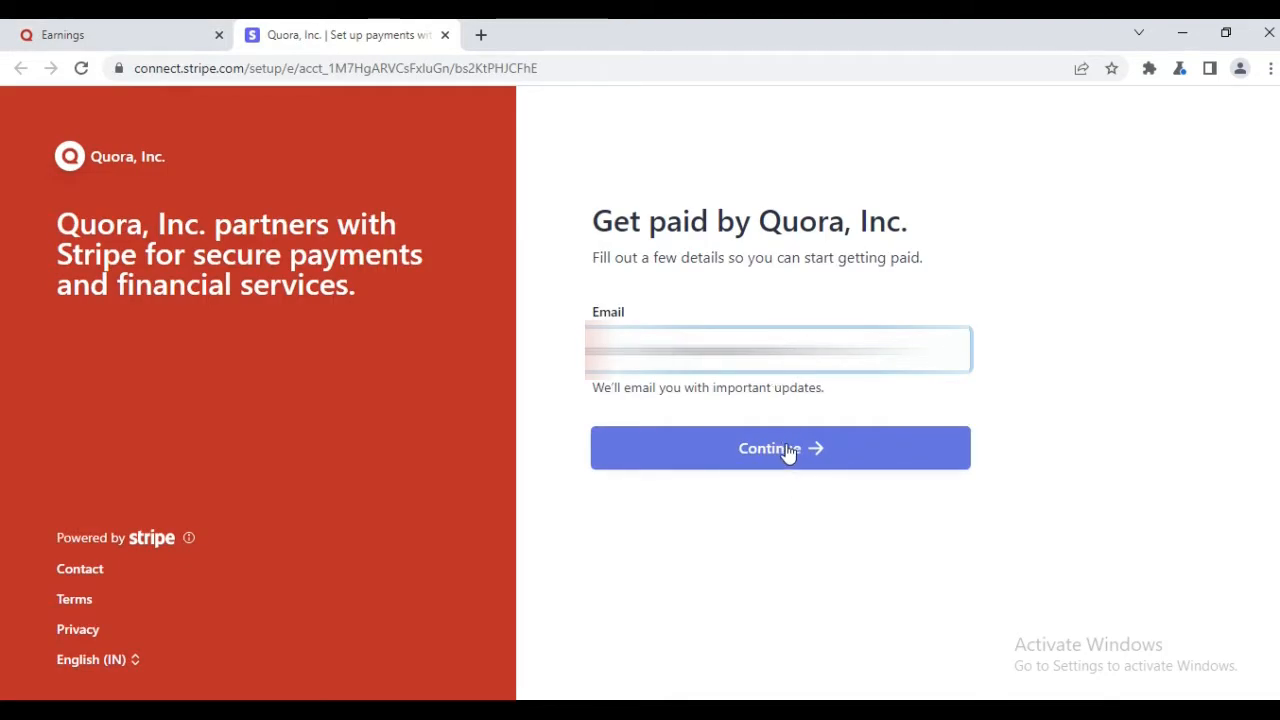
# - Submit the email, enter the phone verification code, and choose Individual as business type
pyautogui.click(787, 452)
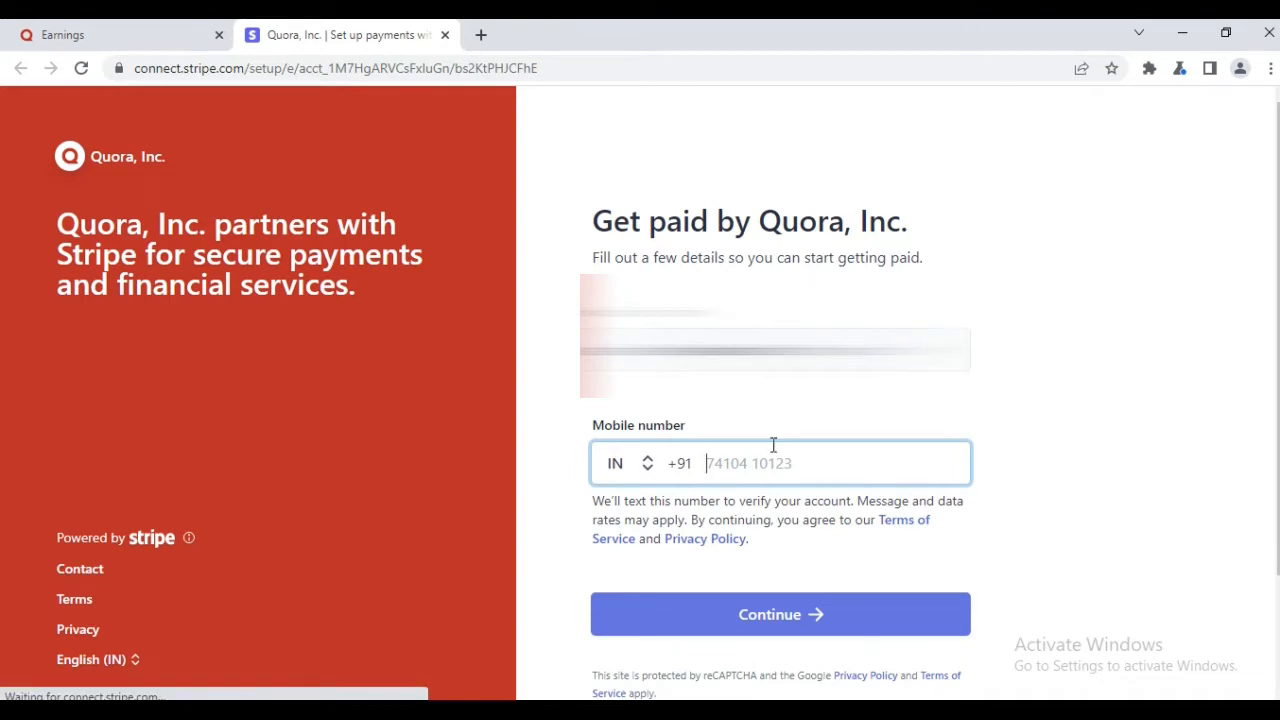
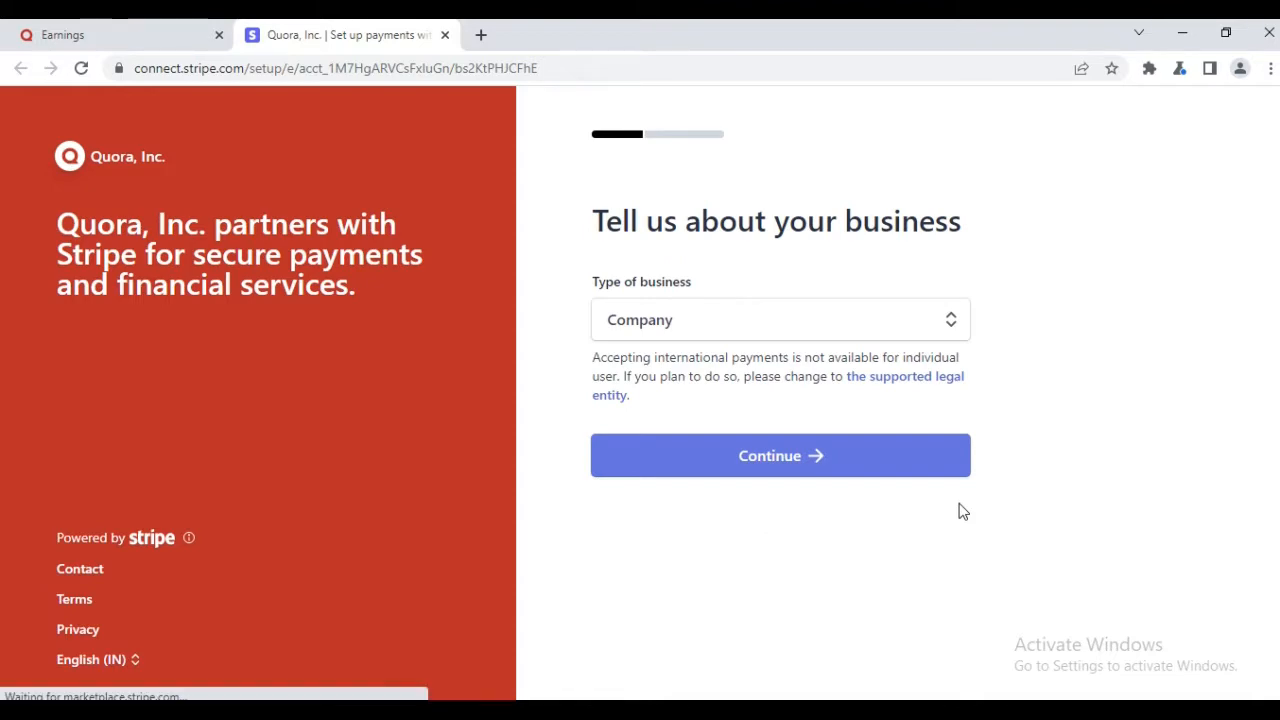
pyautogui.click(700, 320)
pyautogui.click(695, 433)
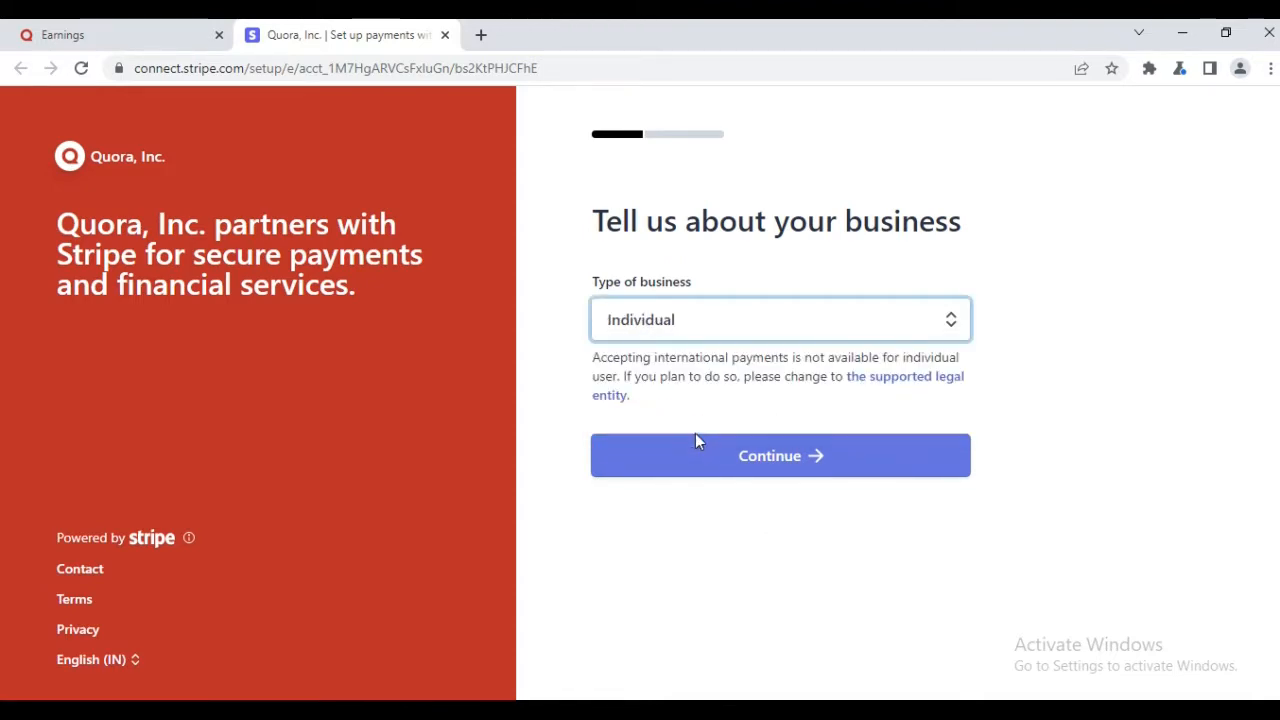
pyautogui.click(769, 458)
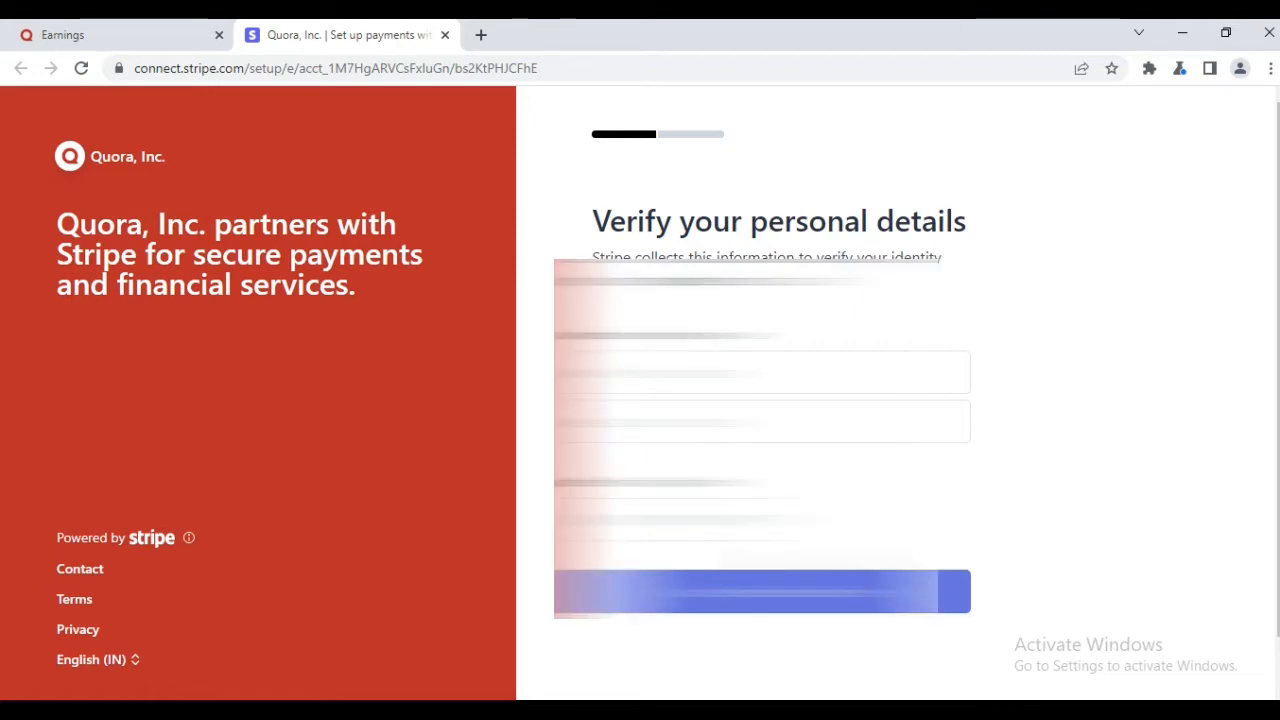
# - Fill in date of birth and personal details, then save the bank account number
pyautogui.click(660, 520)
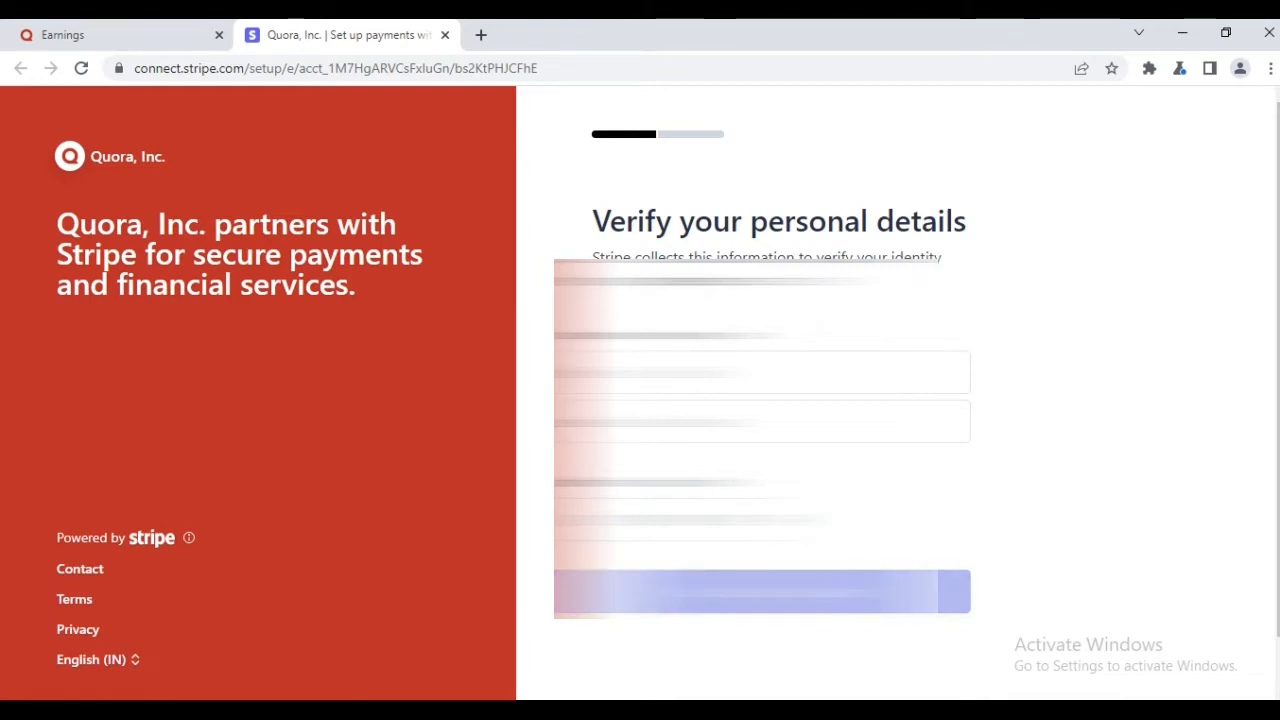
pyautogui.scroll(-2, 760, 400)
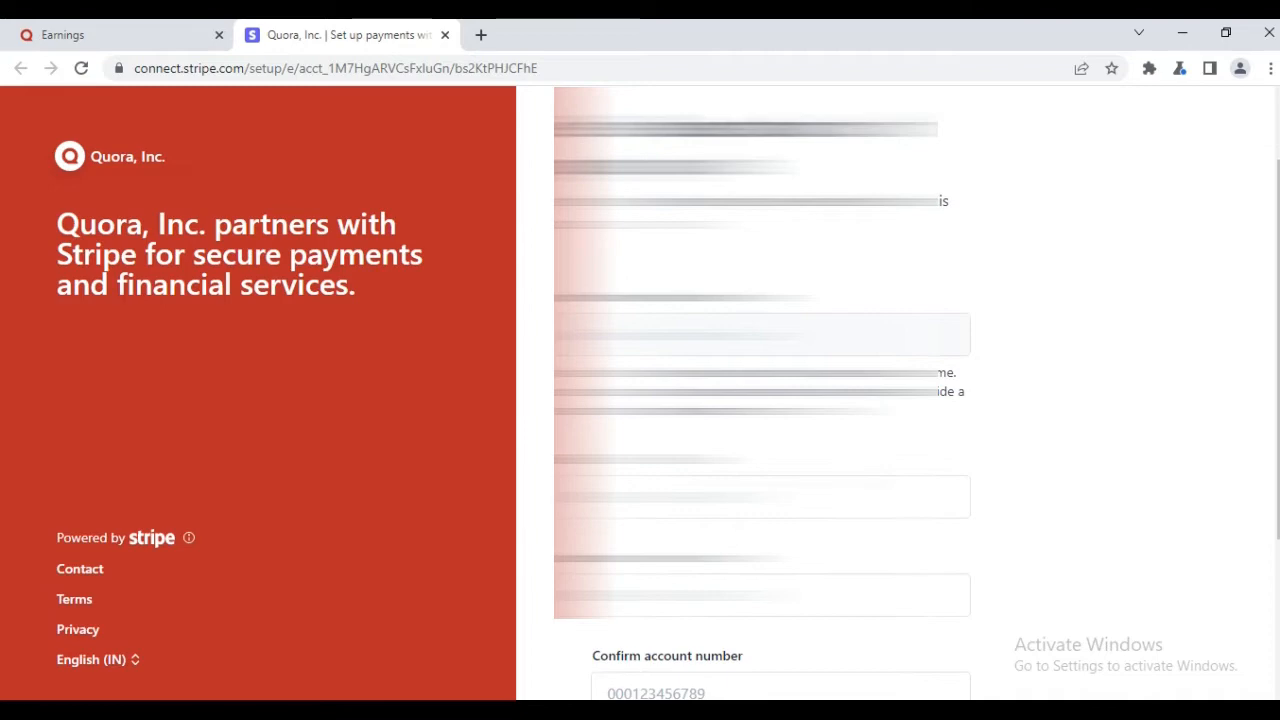
pyautogui.scroll(-2, 760, 400)
pyautogui.scroll(-1, 760, 400)
pyautogui.click(760, 307)
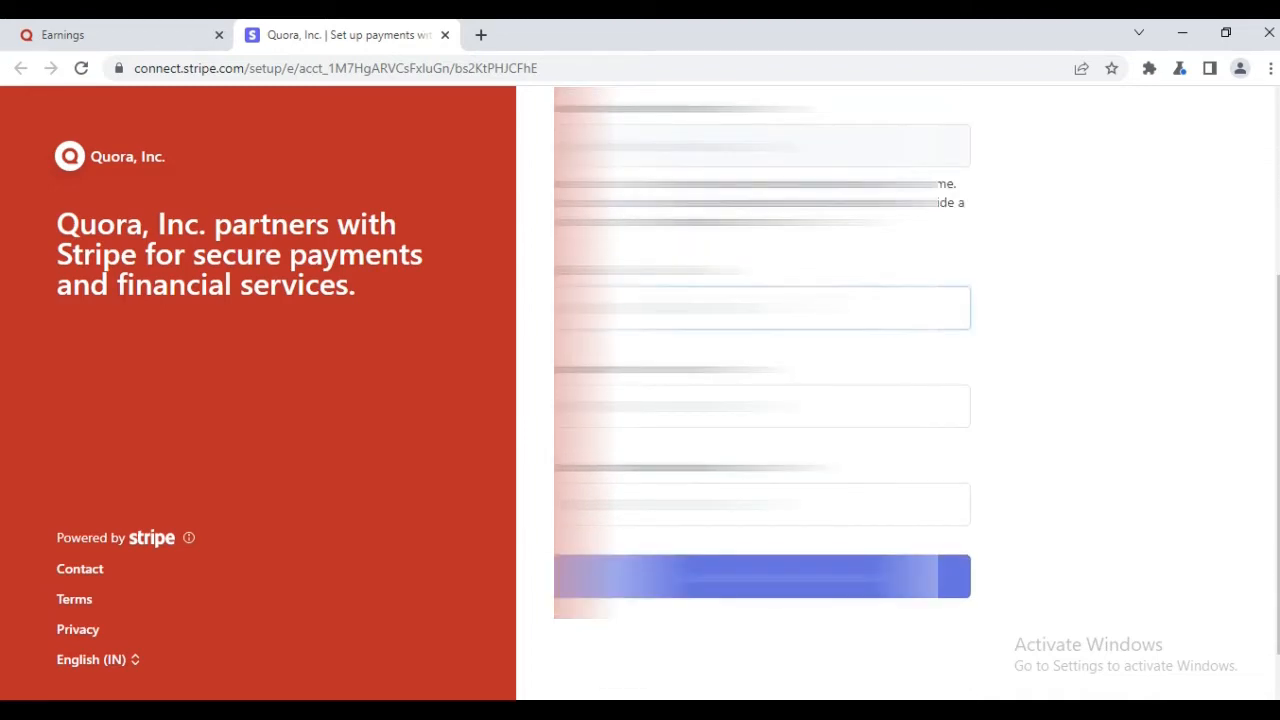
pyautogui.click(760, 503)
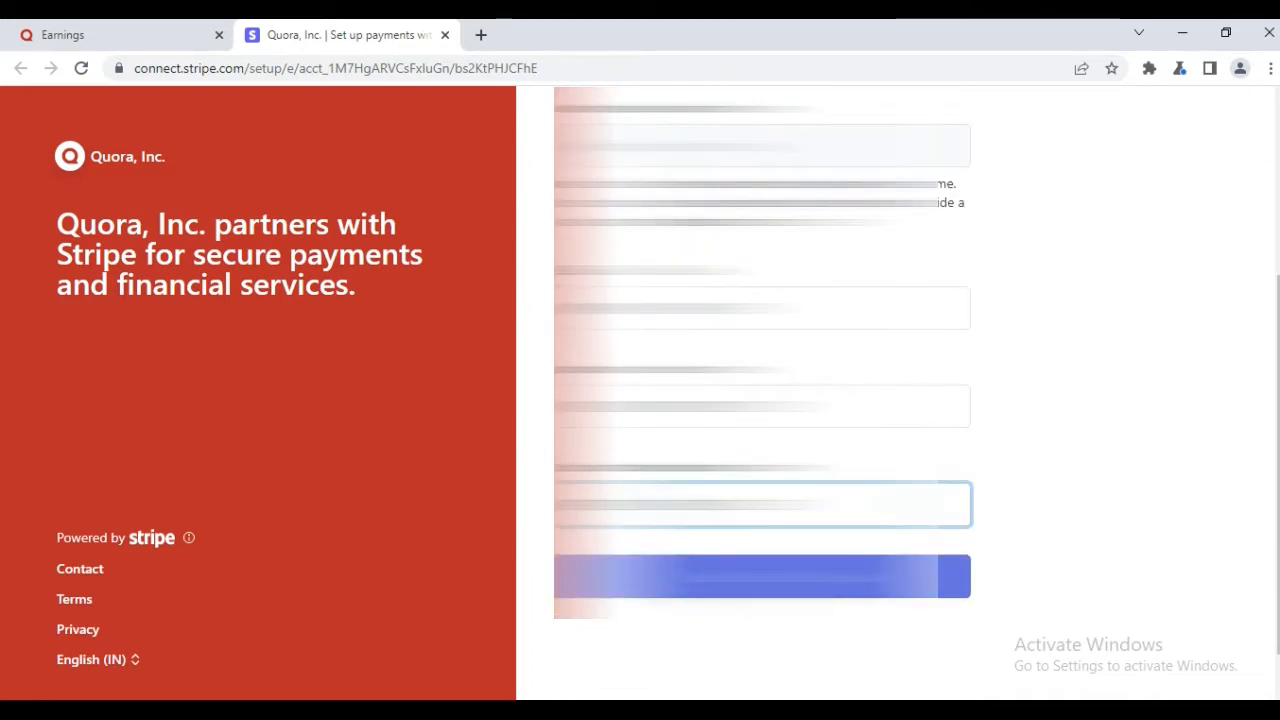
pyautogui.press('Return')
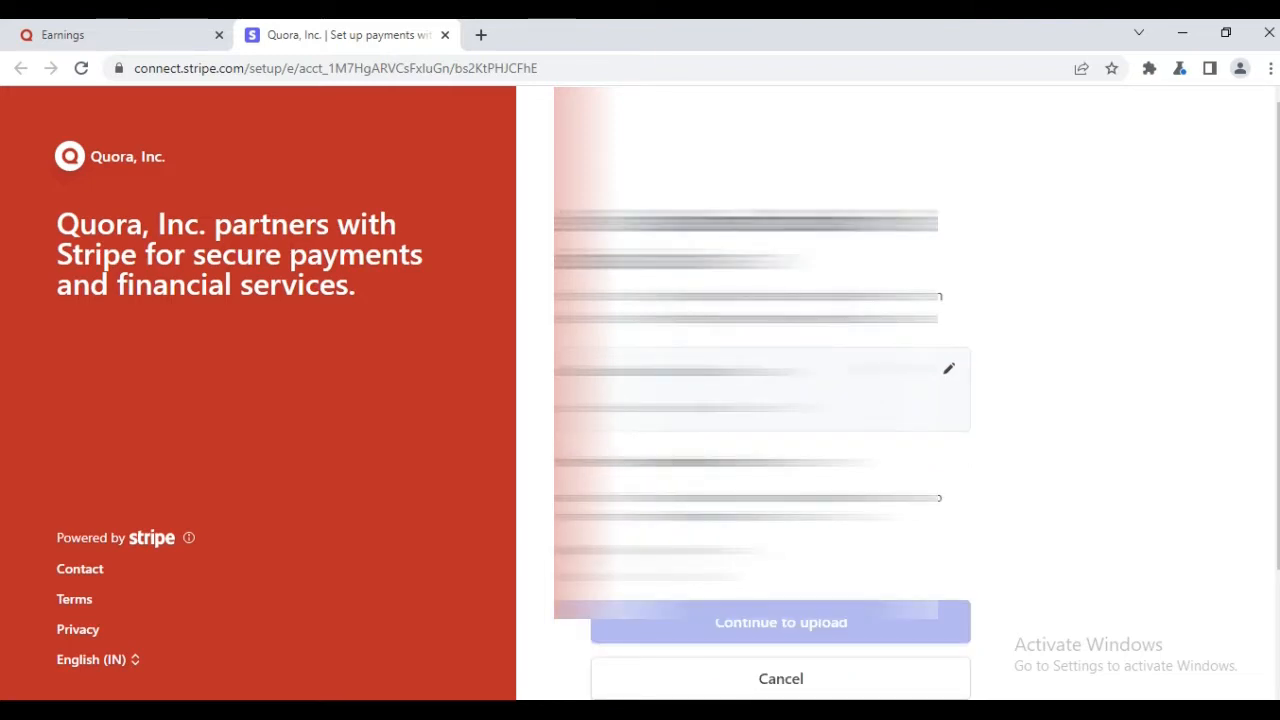
# - Upload the identity document image, confirm it meets requirements, and submit it
pyautogui.scroll(-1, 780, 400)
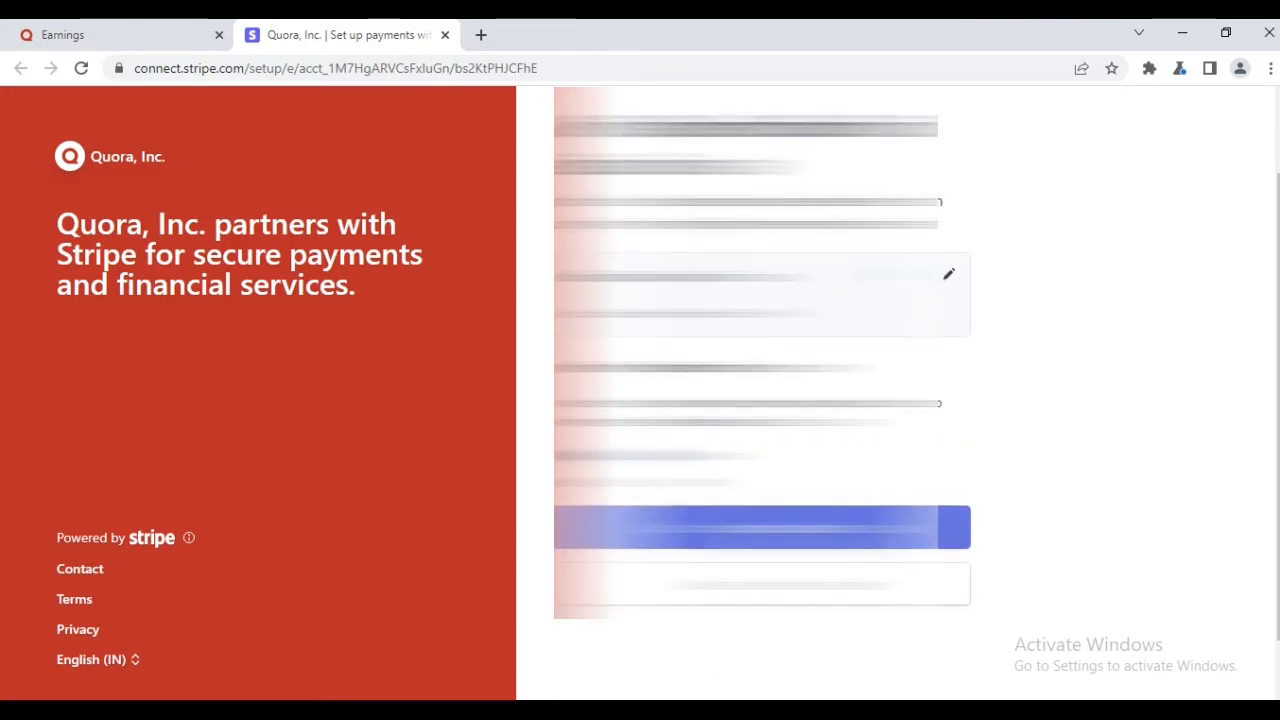
pyautogui.click(780, 527)
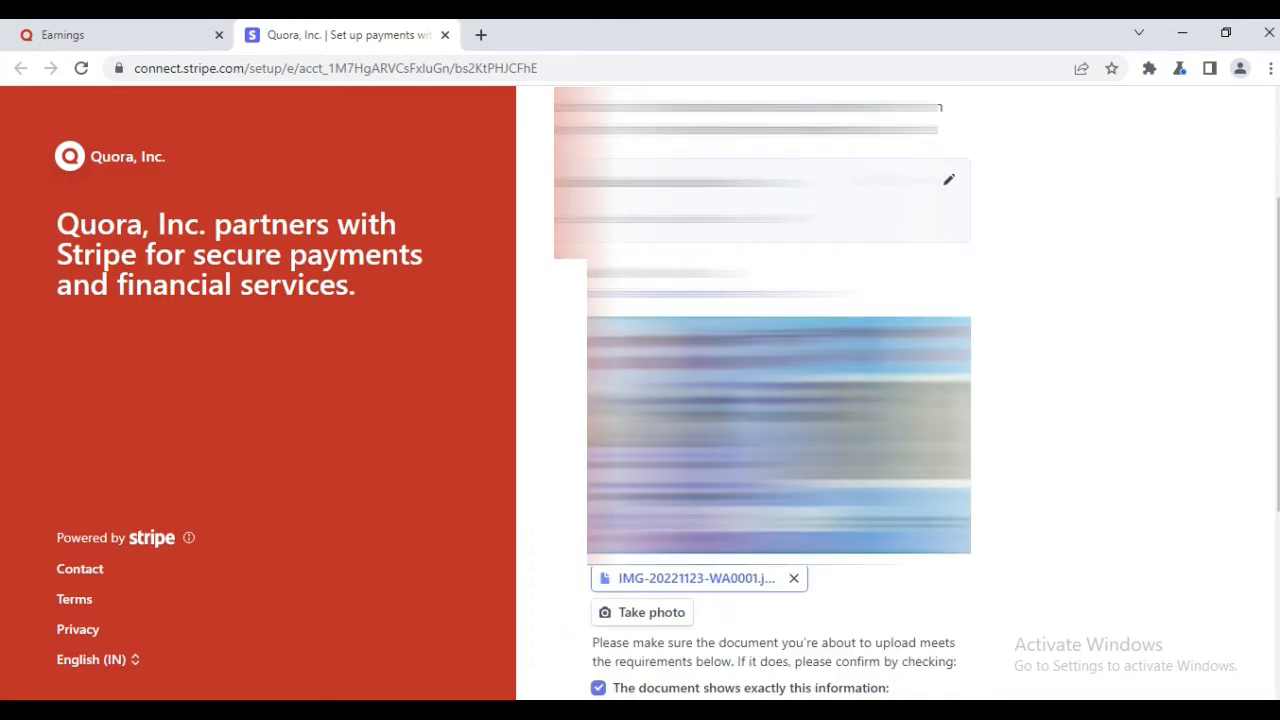
pyautogui.scroll(-4, 780, 400)
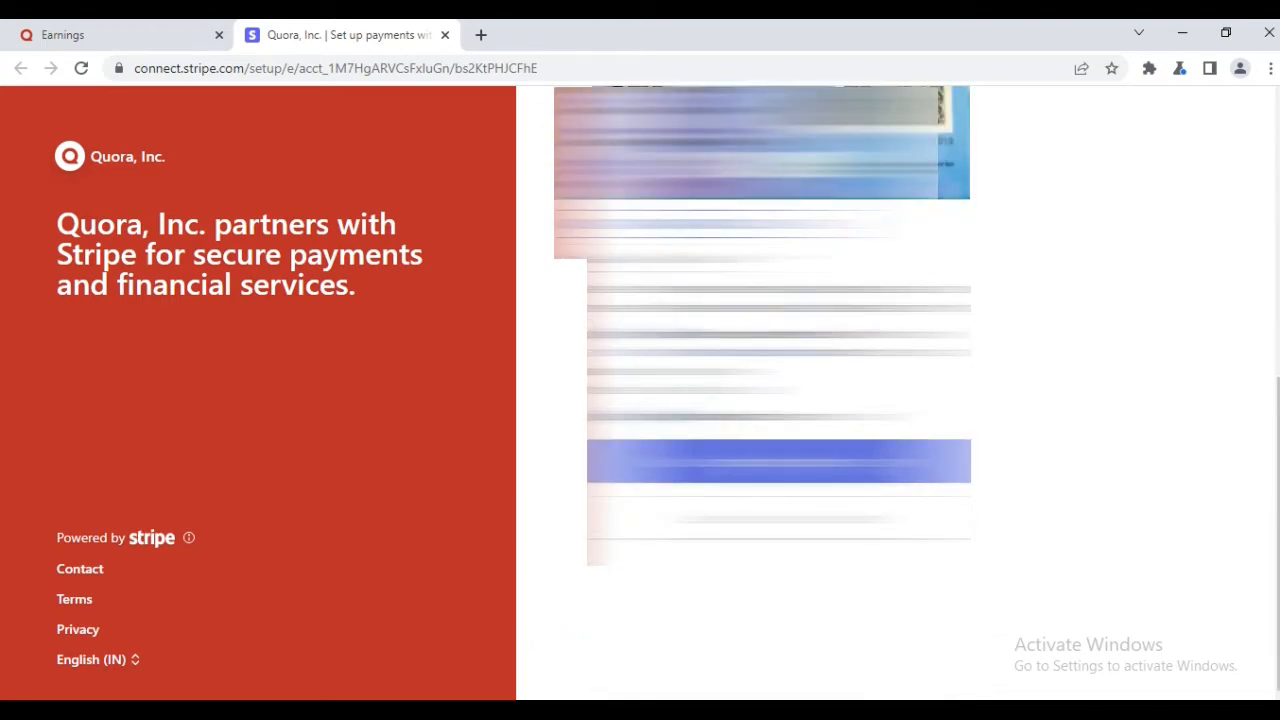
pyautogui.click(779, 461)
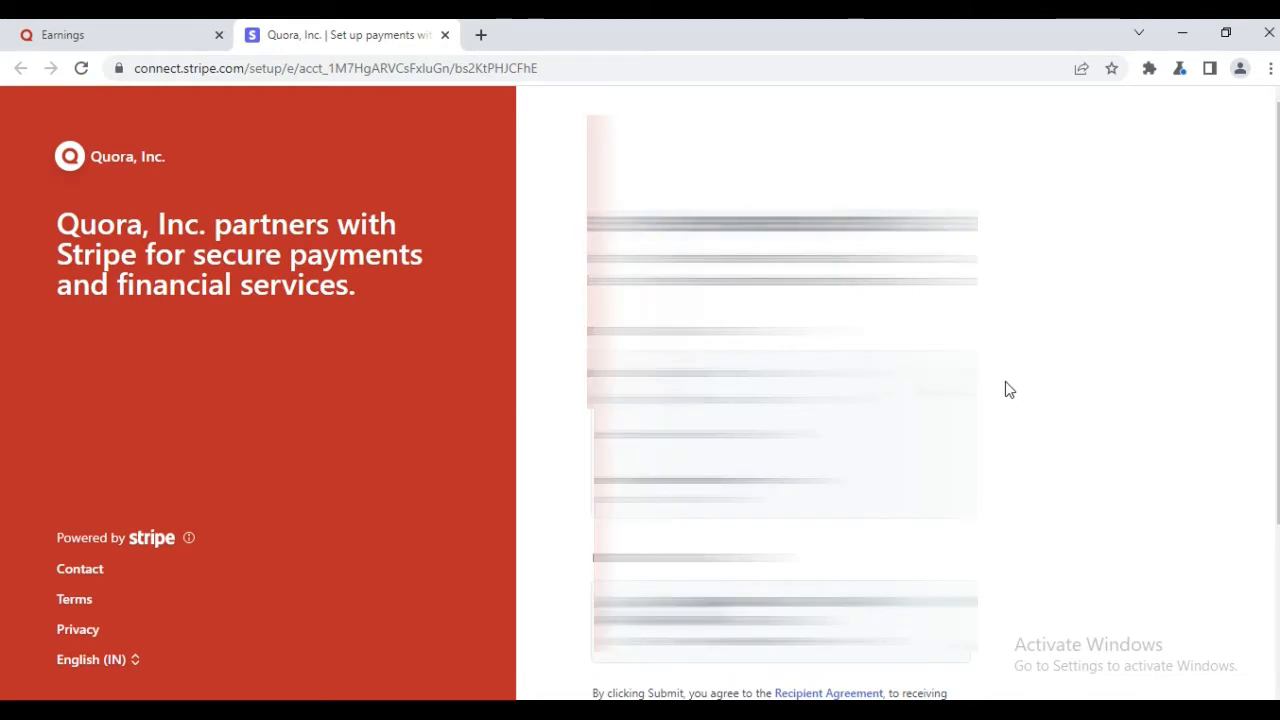
# - Scroll down the Stripe review page to submit the payout setup
pyautogui.scroll(-3, 1005, 390)
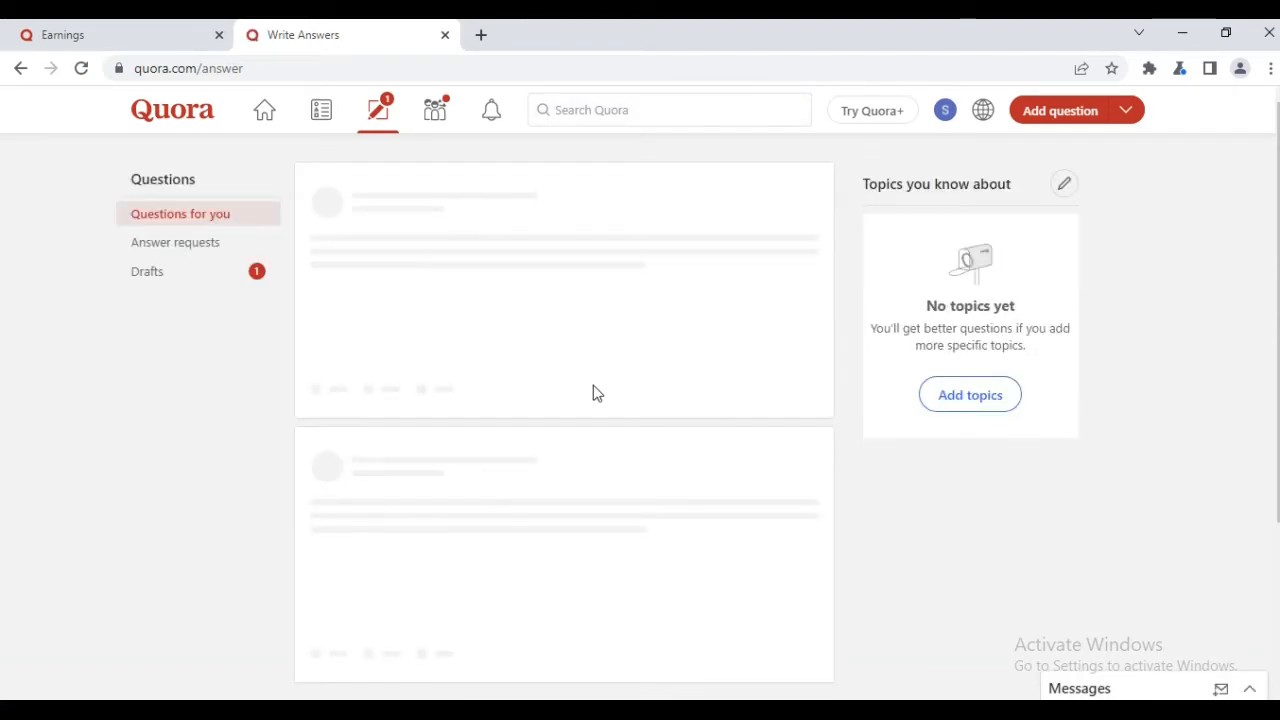
# - View the Secret Earnings About page, return to the Space, and start a new post there
pyautogui.scroll(-2, 615, 360)
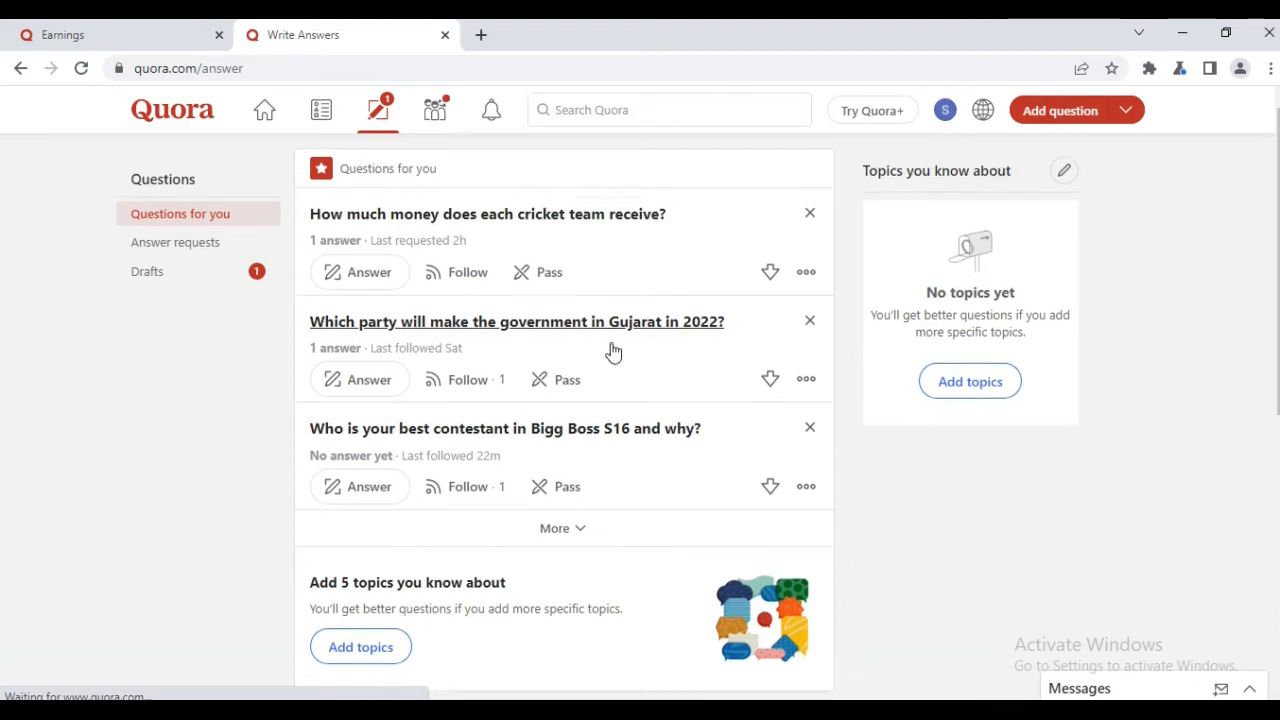
pyautogui.scroll(2, 617, 383)
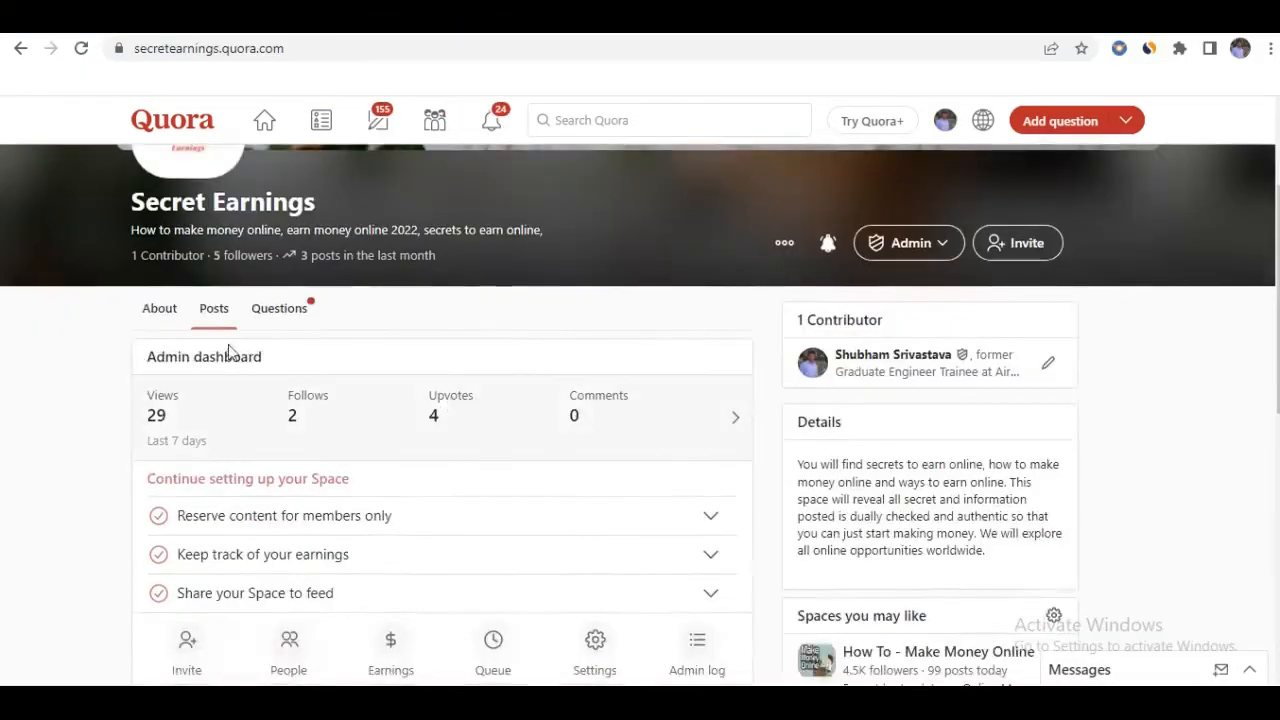
pyautogui.click(160, 311)
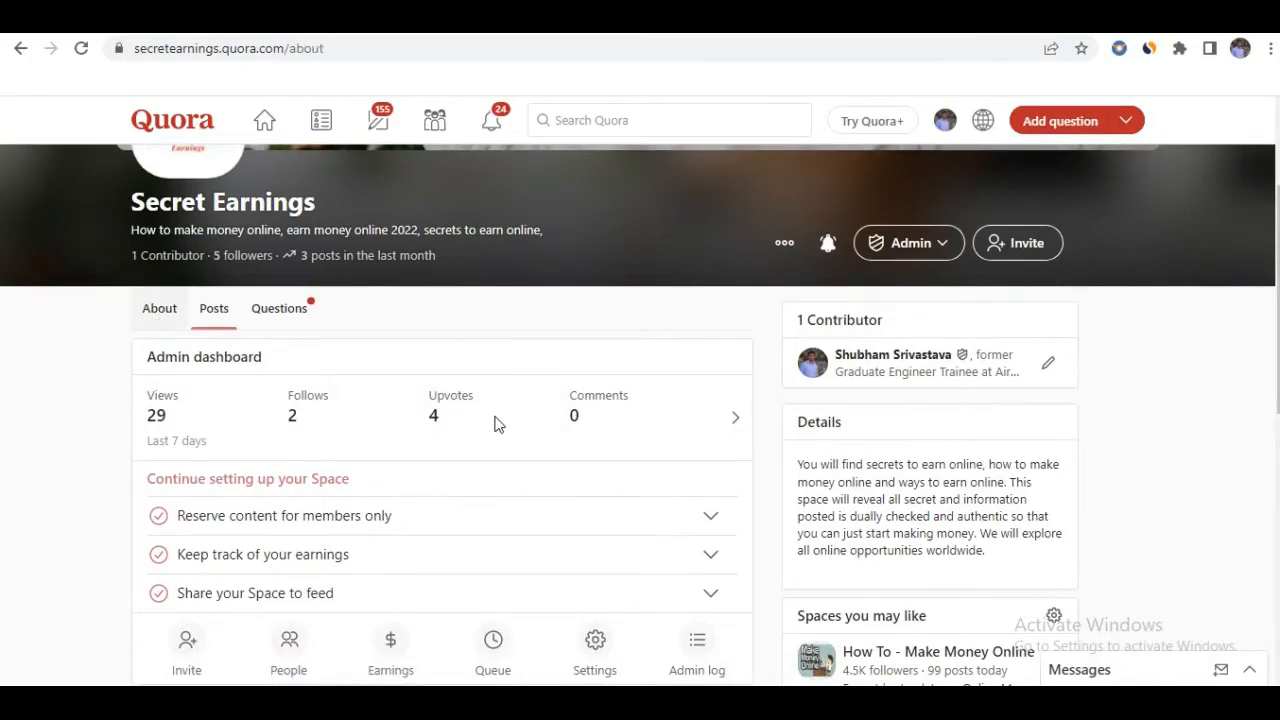
pyautogui.click(232, 404)
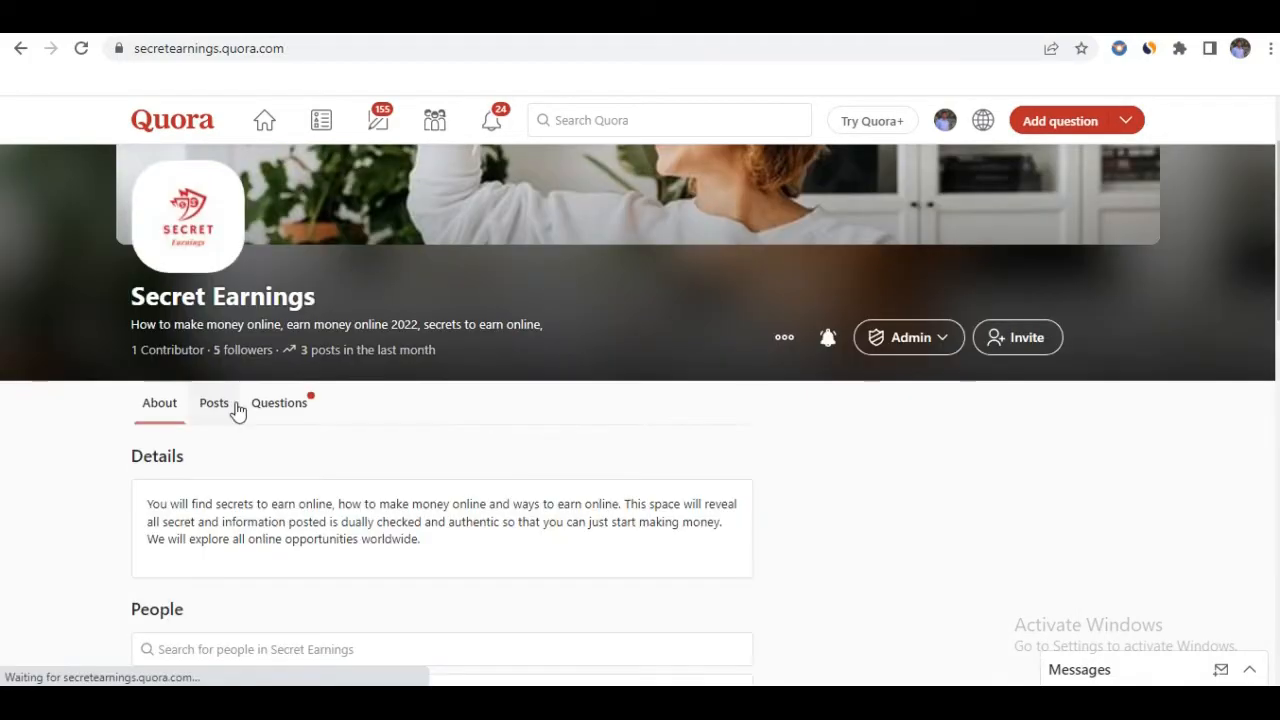
pyautogui.click(366, 440)
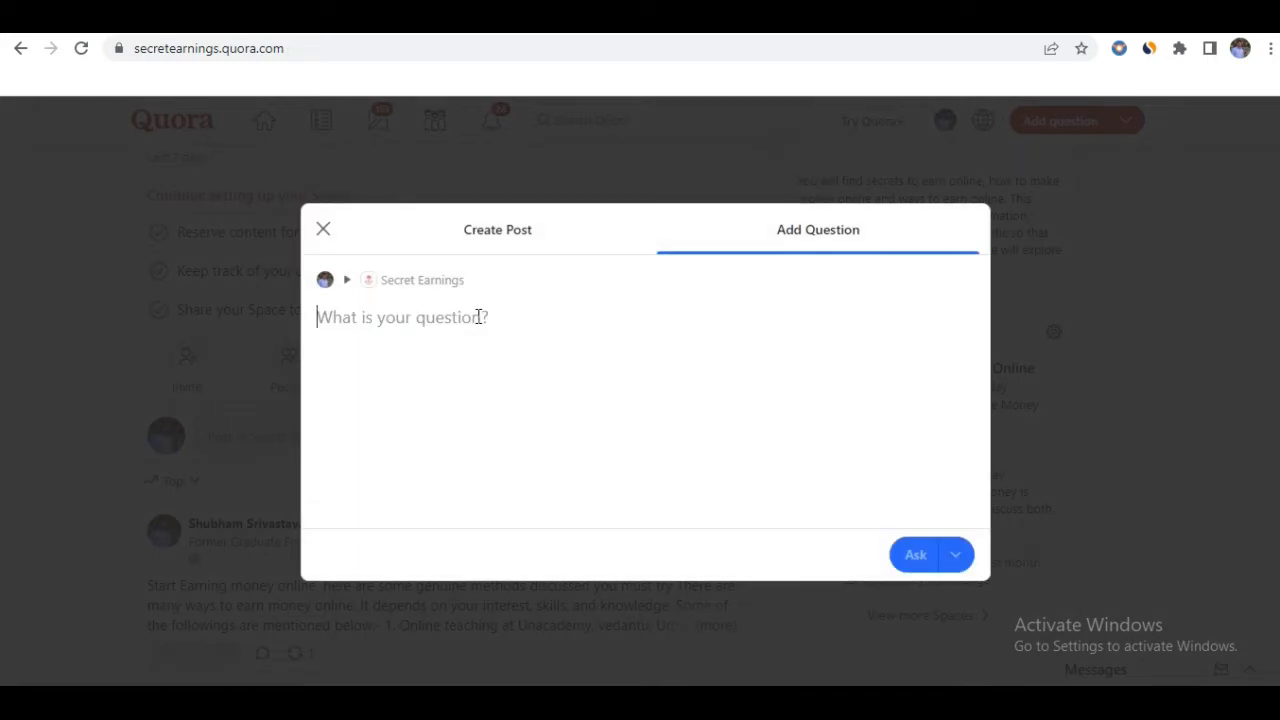
# - Draft the question 'How to earn money from Appen?', fixing the 'moneu' typo, then close the dialog
pyautogui.write('How to earn moneu?')
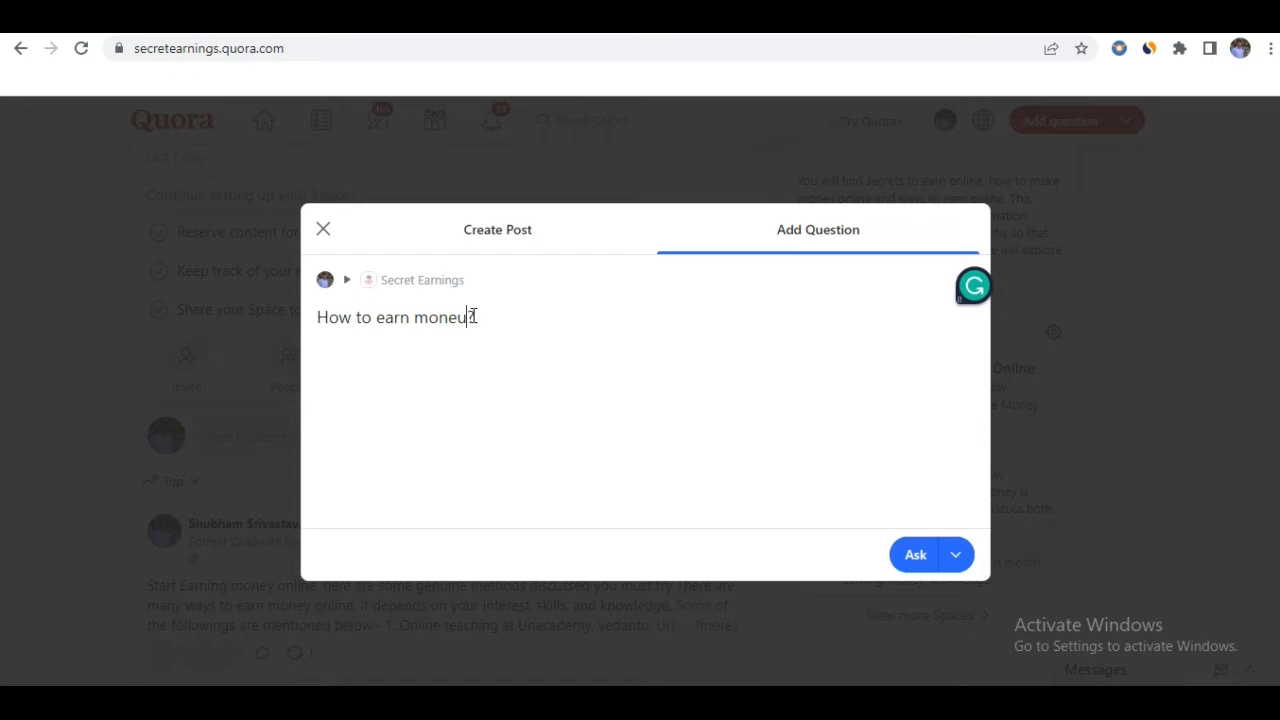
pyautogui.press('BackSpace')
pyautogui.write('y from Appen')
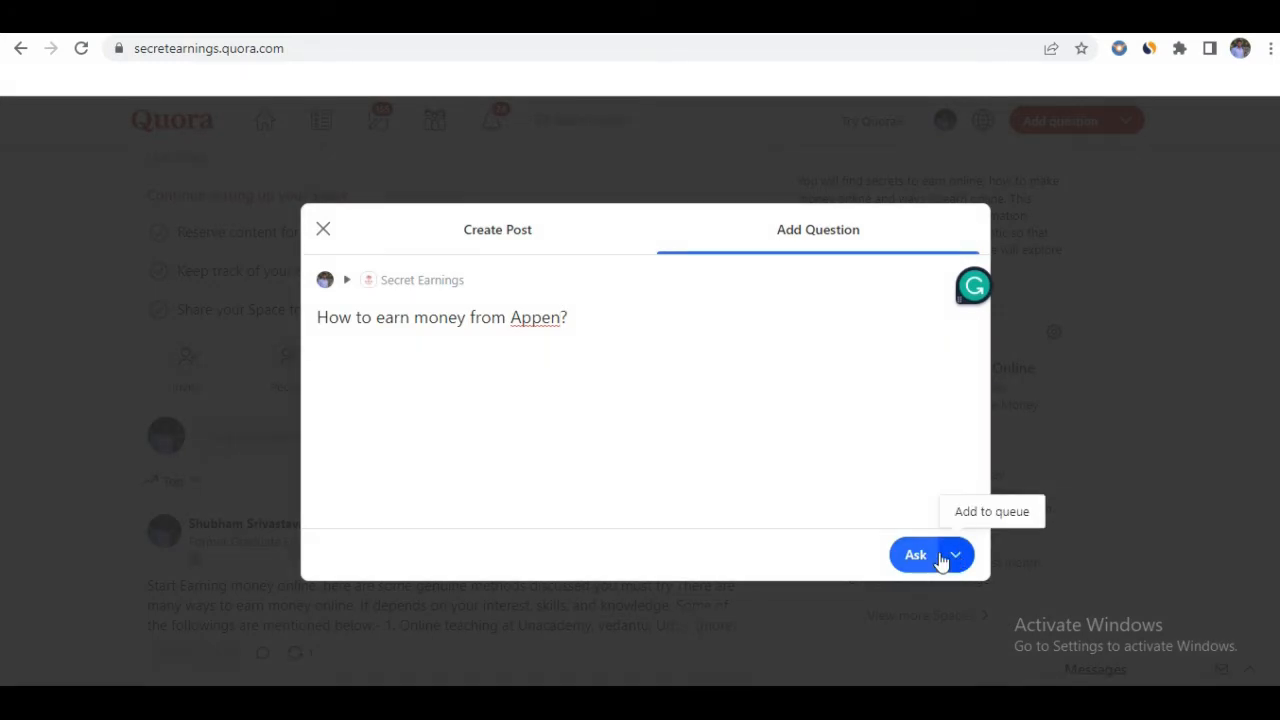
pyautogui.click(325, 231)
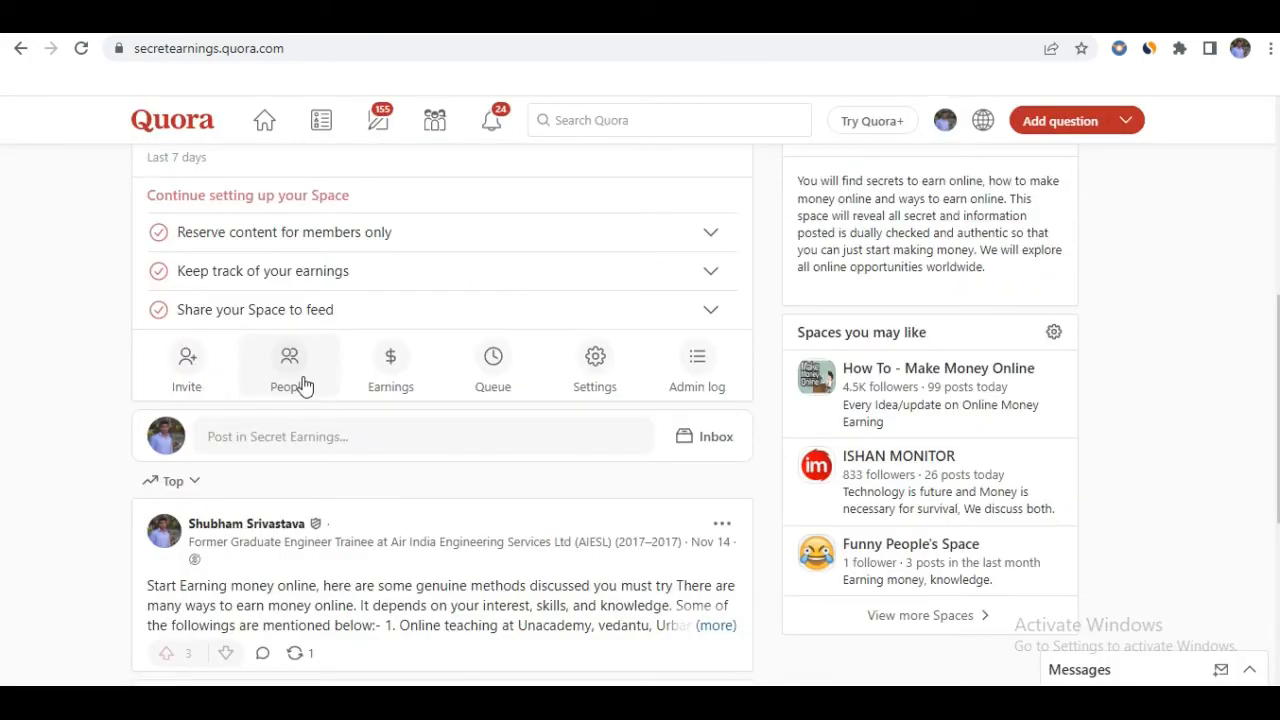
# - Scroll through the recent notifications list
pyautogui.click(600, 387)
pyautogui.scroll(5, 600, 387)
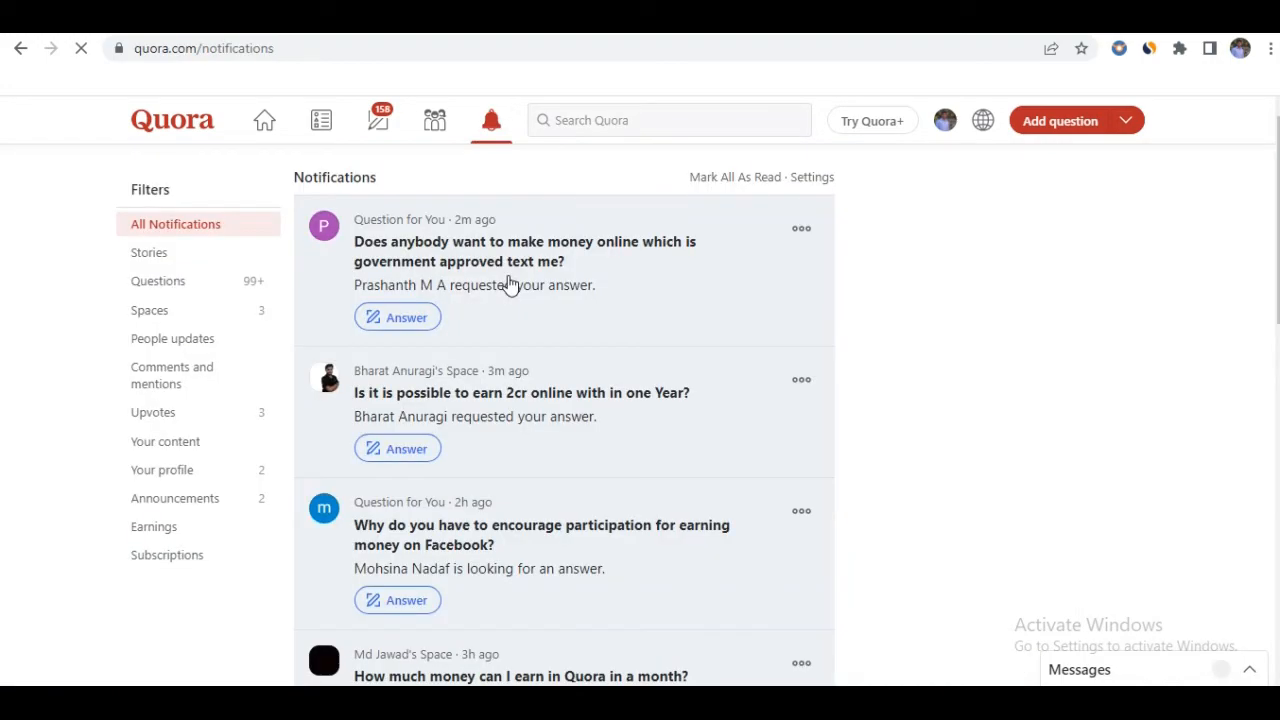
pyautogui.scroll(-4, 508, 285)
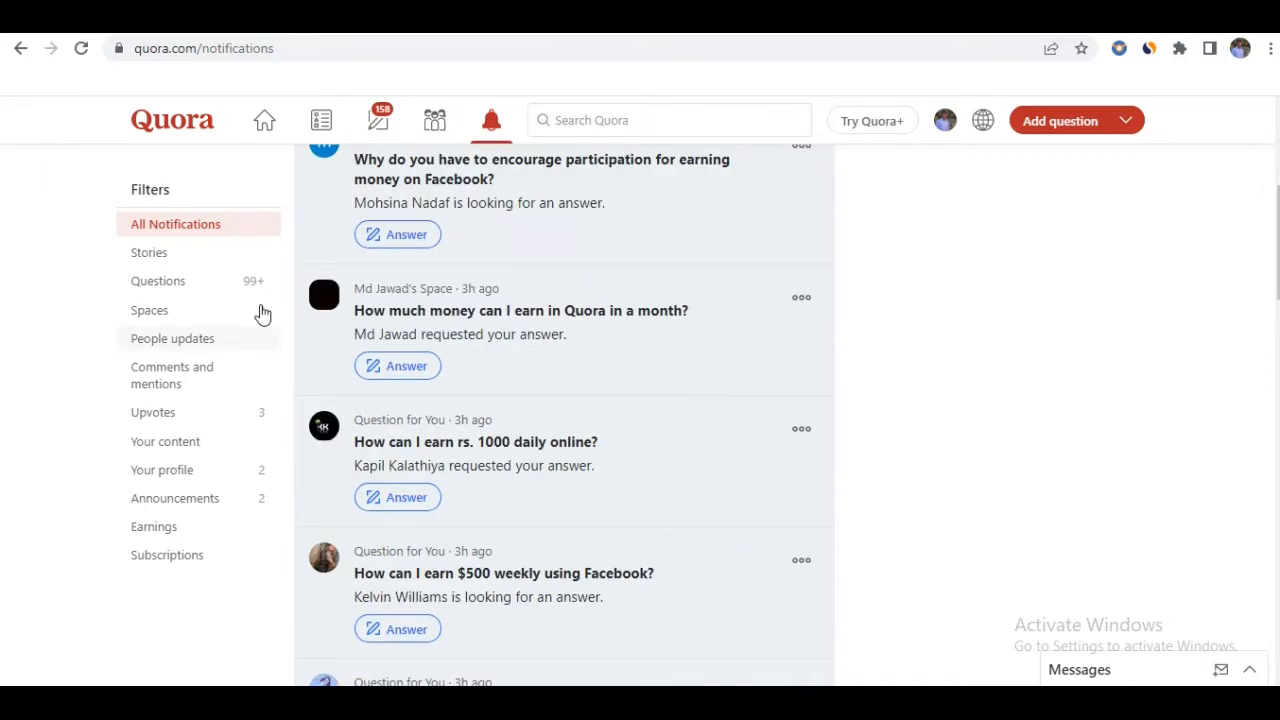
pyautogui.scroll(1, 561, 509)
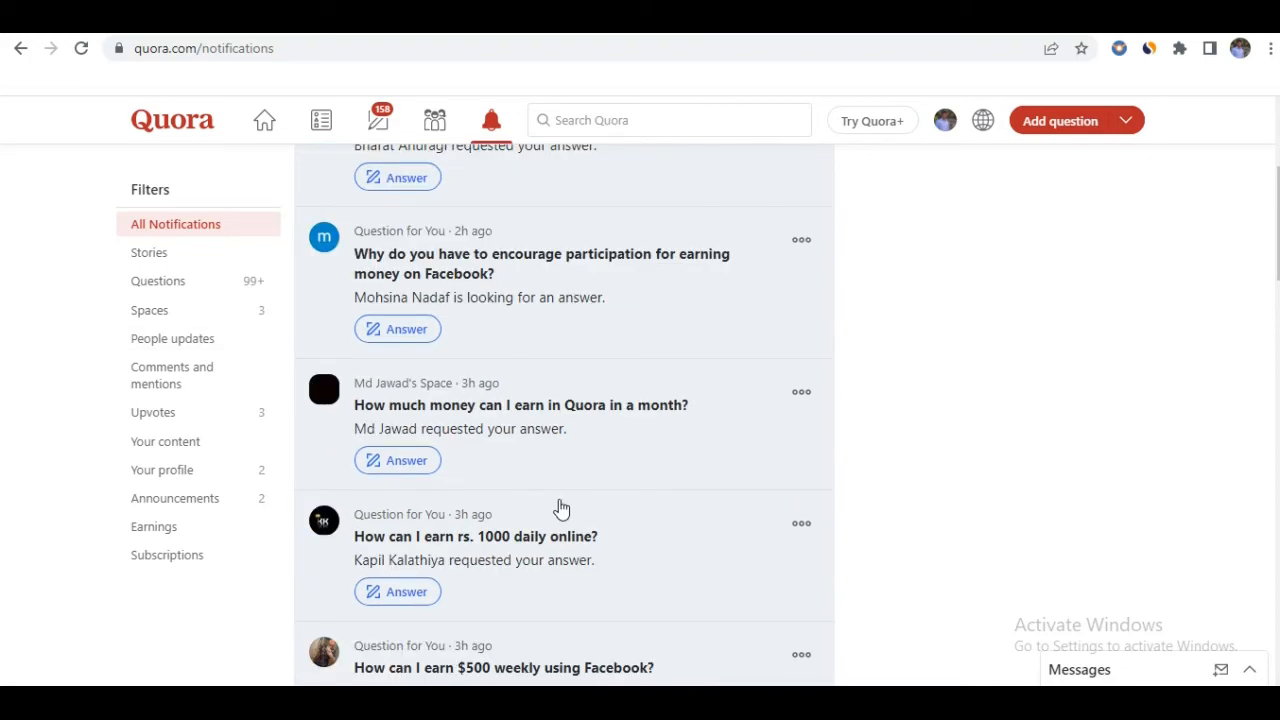
pyautogui.scroll(3, 561, 509)
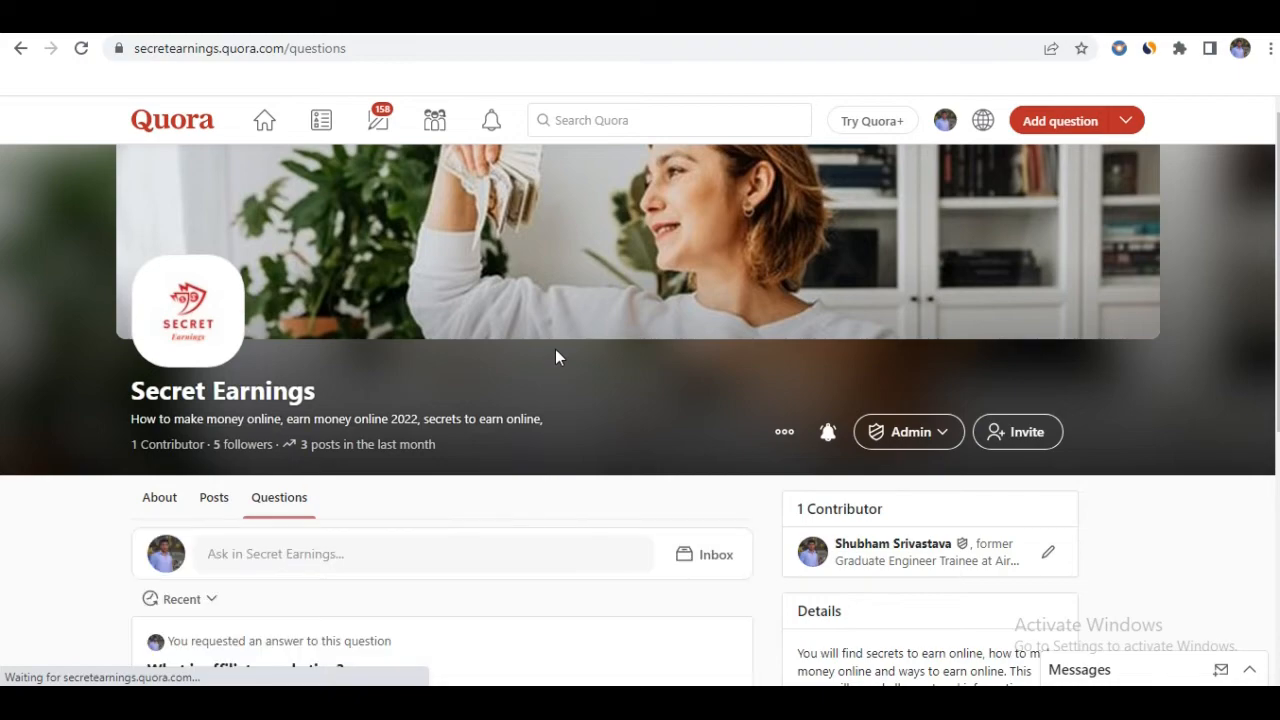
# - Open the affiliate marketing question from the Space's Questions list and scroll down it
pyautogui.scroll(-2, 195, 520)
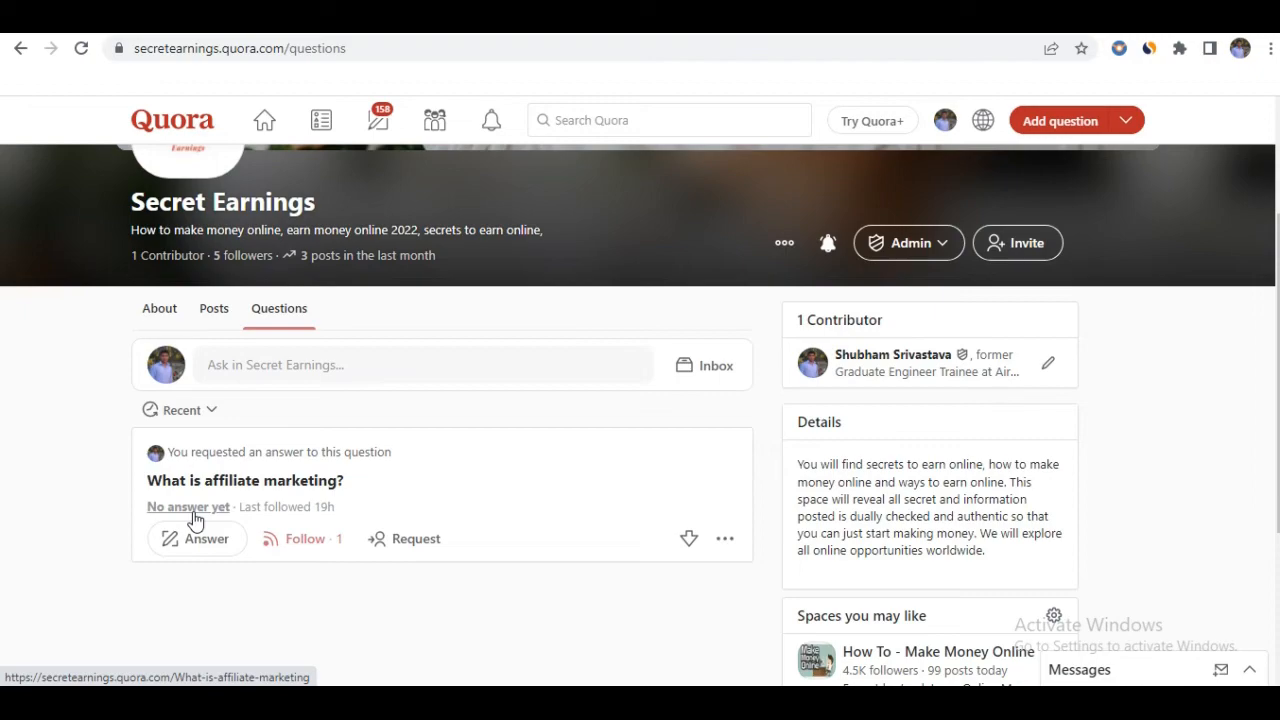
pyautogui.click(195, 507)
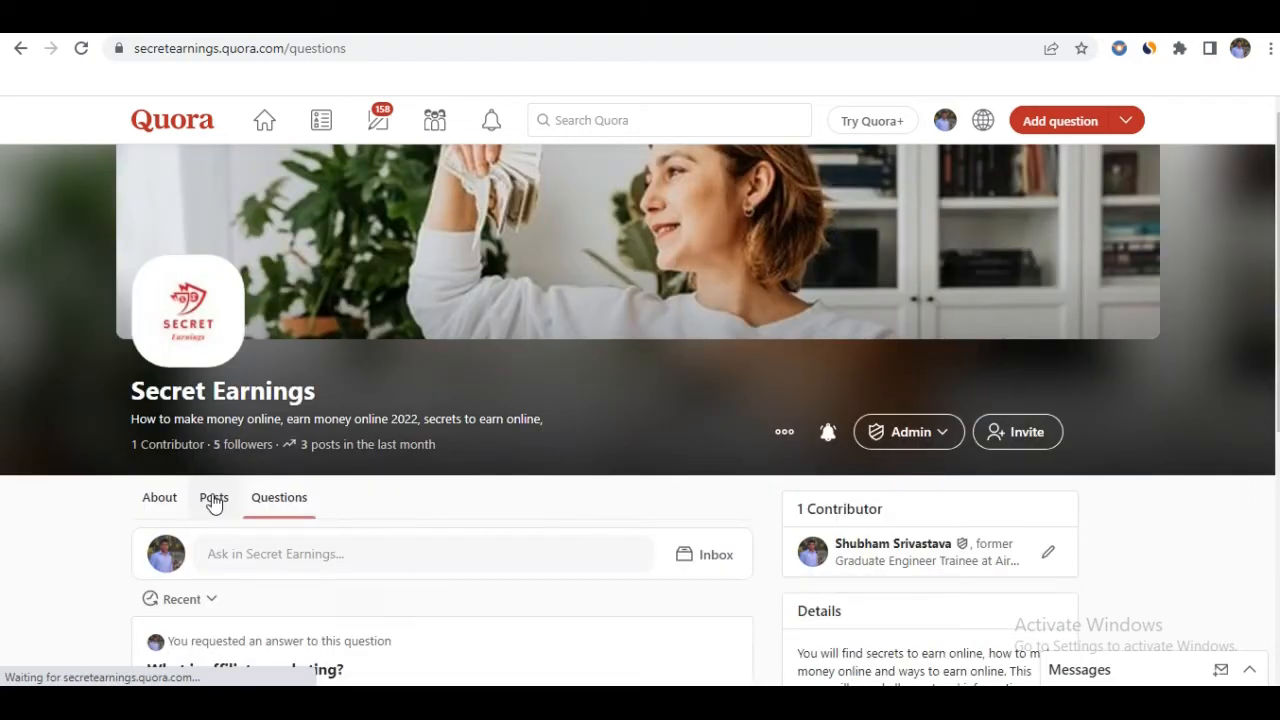
pyautogui.scroll(-3, 367, 440)
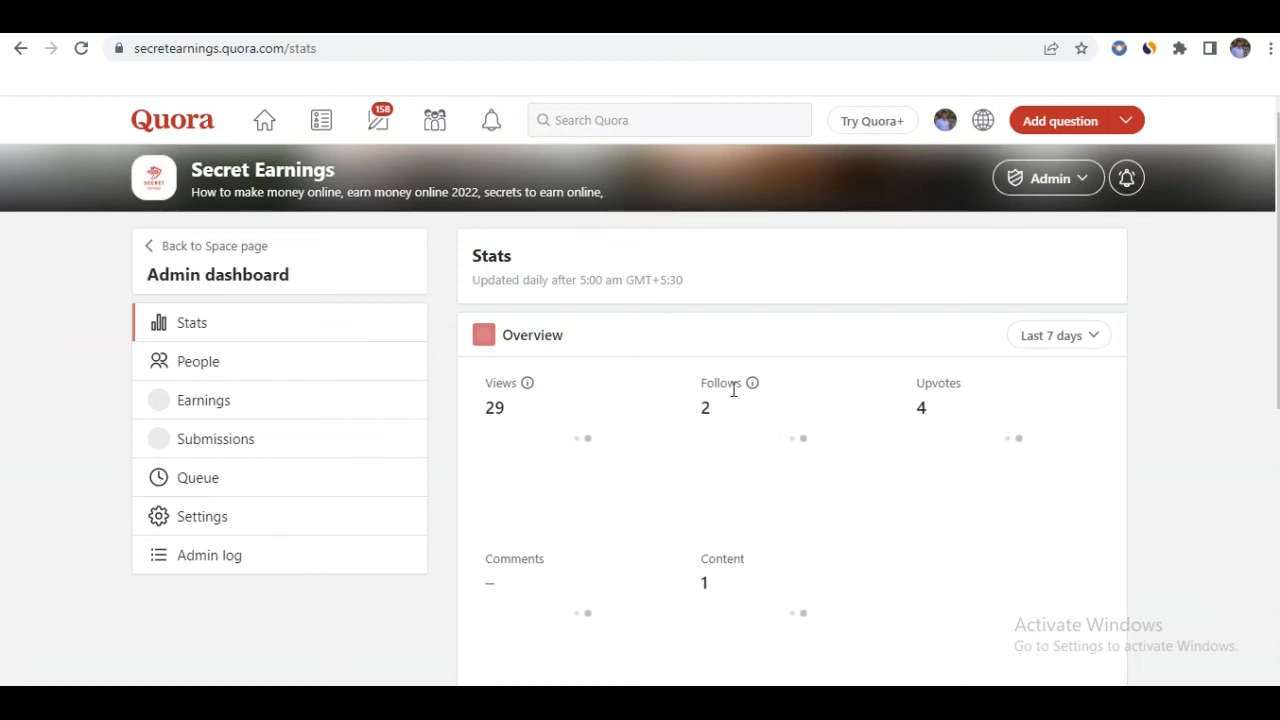
# - Open the most-viewed post under Top content, then return to the Secret Earnings Space page
pyautogui.scroll(-5, 845, 422)
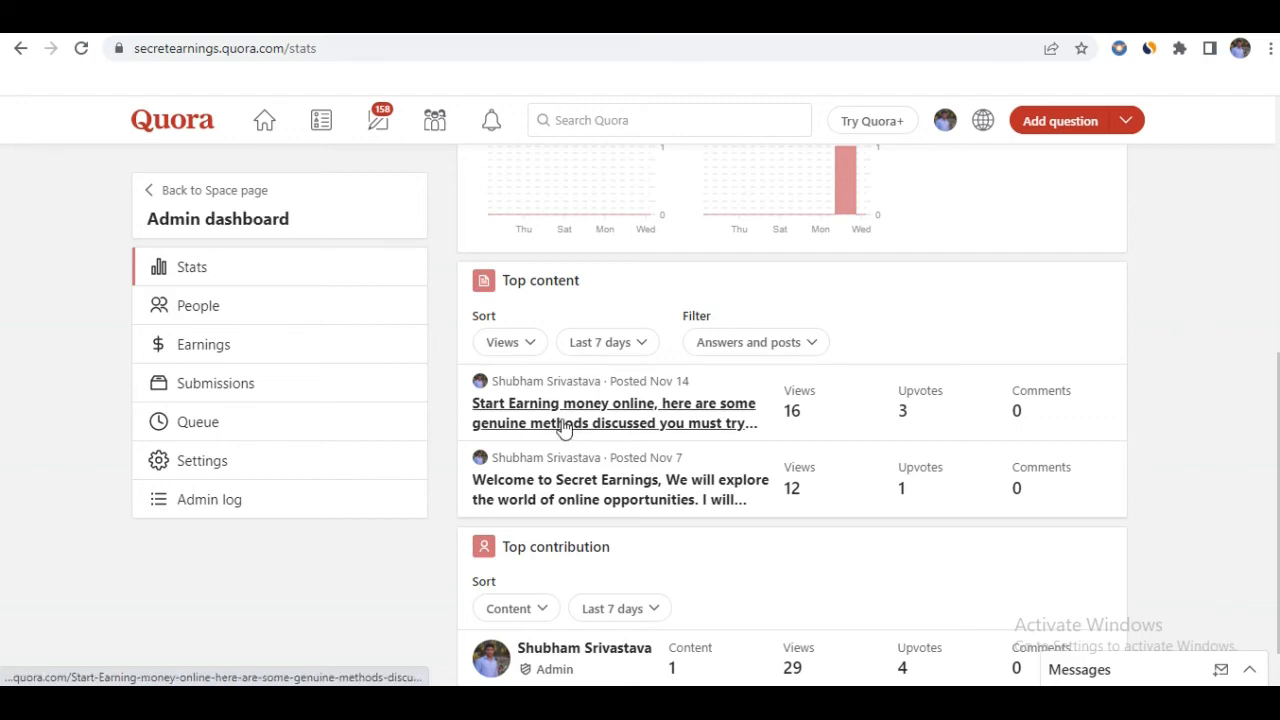
pyautogui.scroll(-1, 742, 460)
pyautogui.click(742, 460)
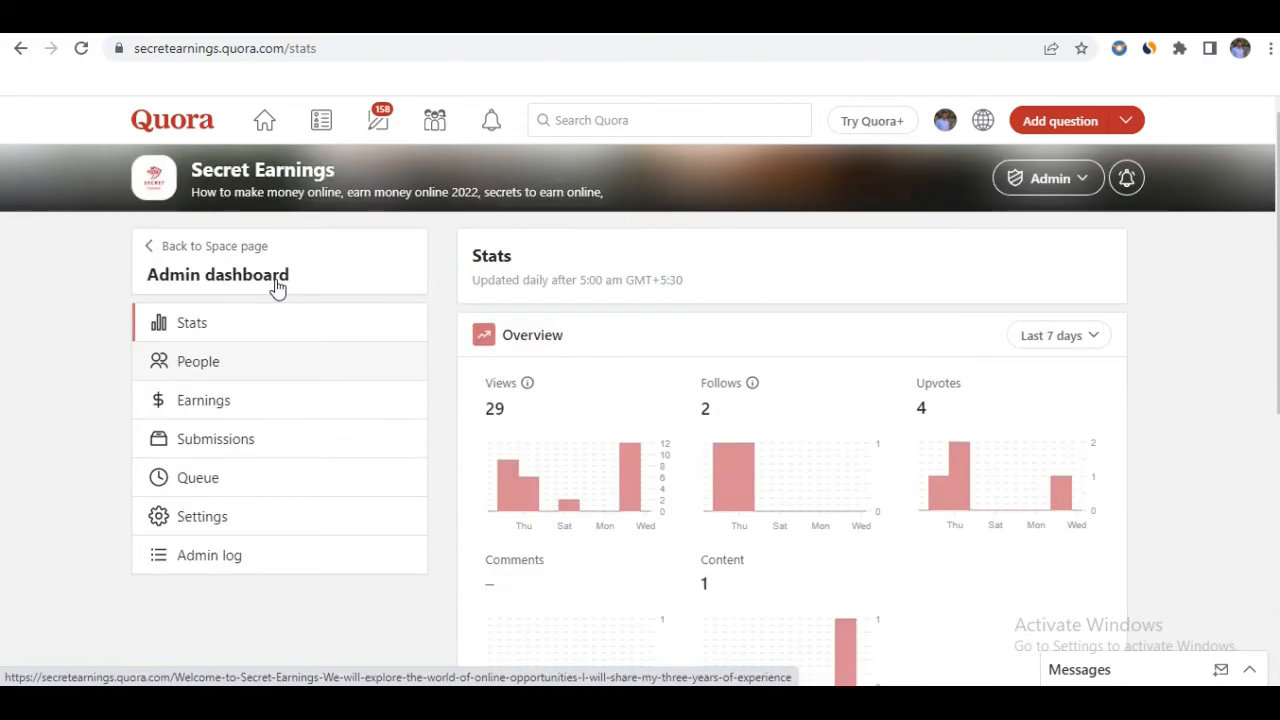
pyautogui.click(277, 246)
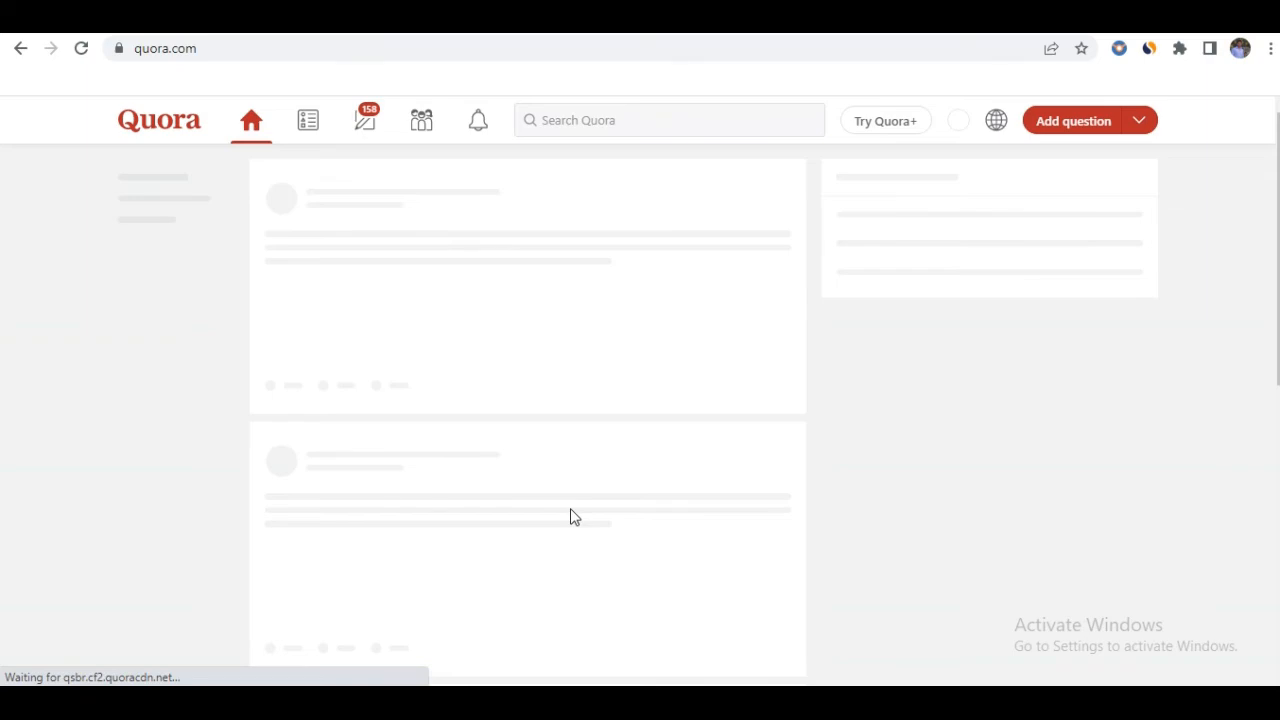
# - Scroll through the Quora home feed
pyautogui.scroll(-5, 595, 480)
pyautogui.scroll(5, 960, 514)
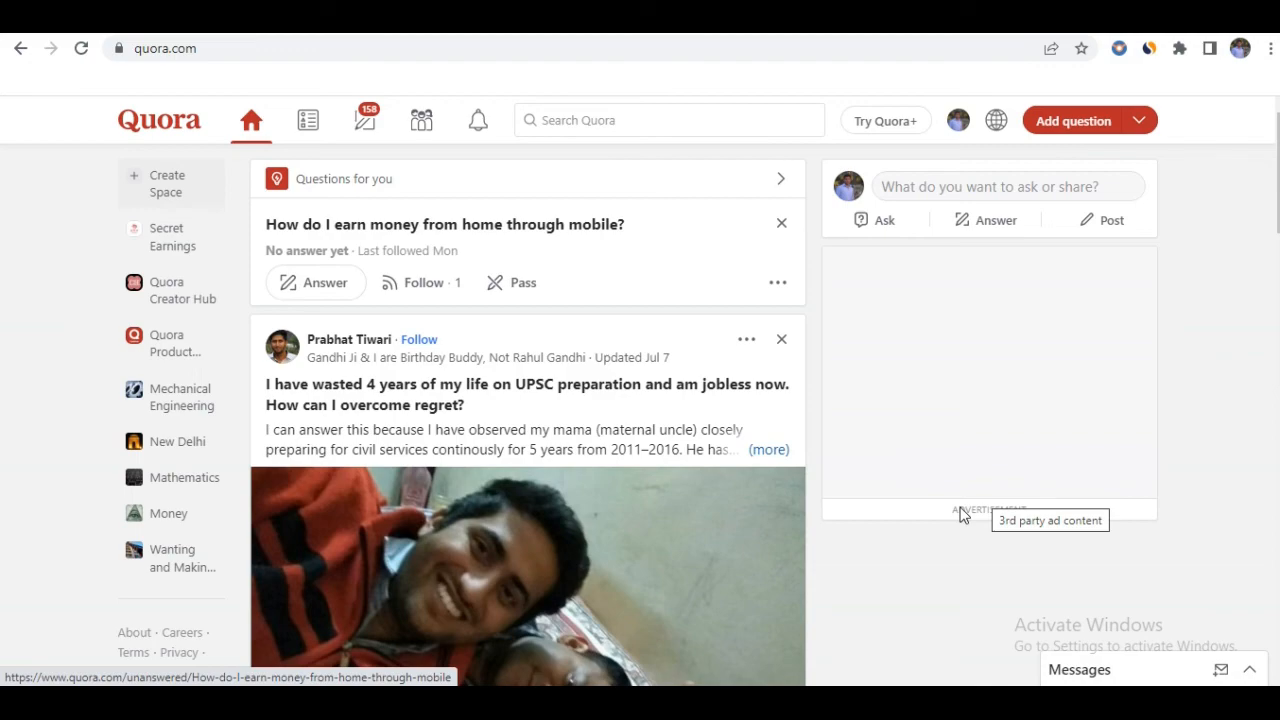
pyautogui.scroll(-3, 1006, 328)
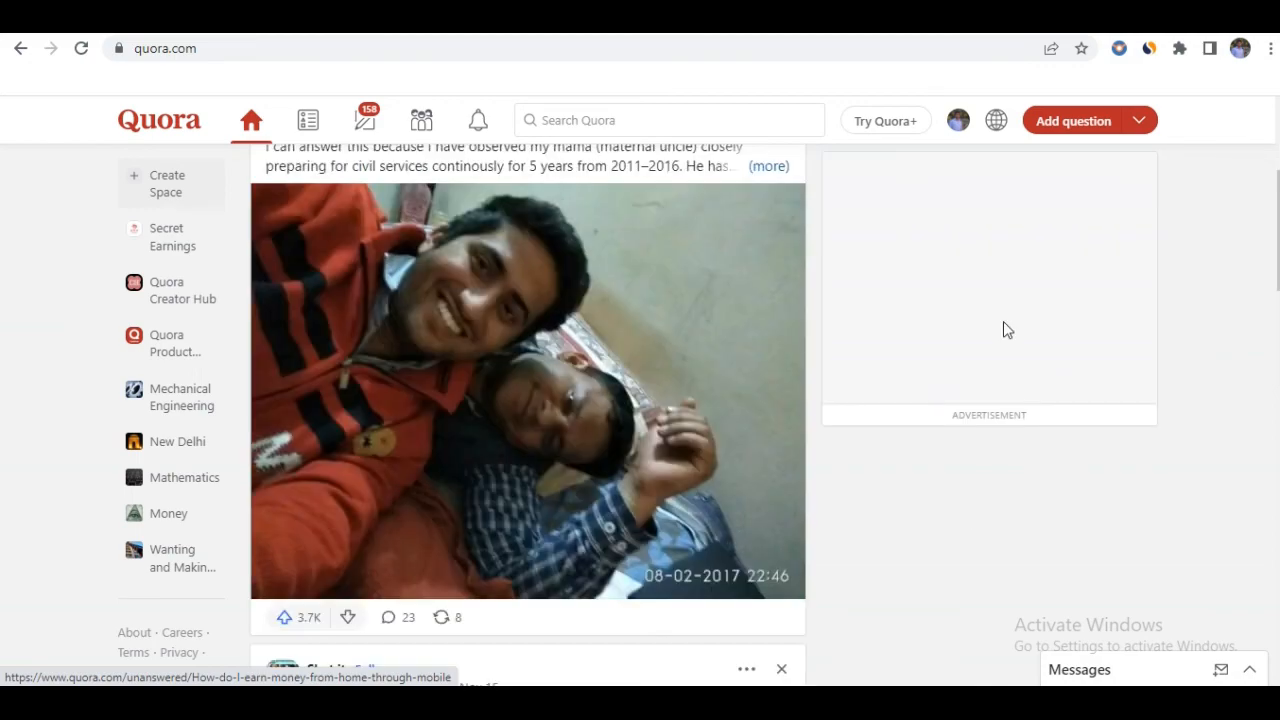
pyautogui.scroll(-10, 418, 282)
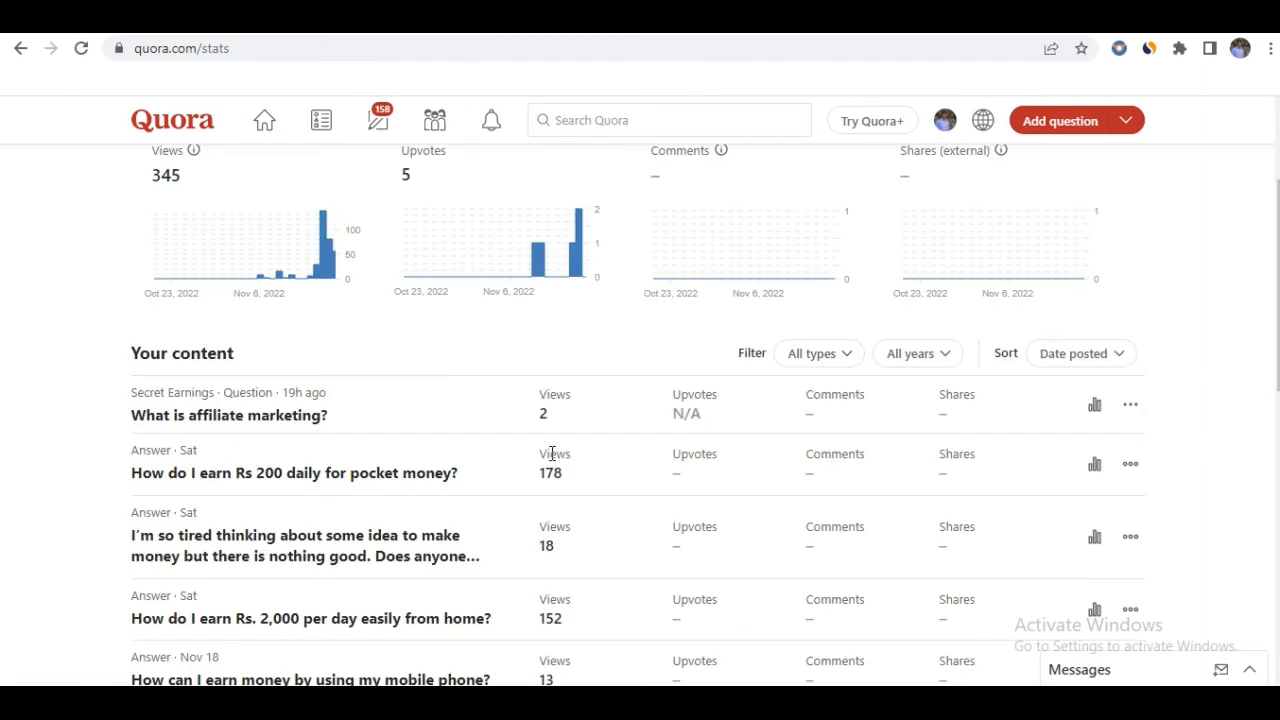
pyautogui.scroll(-10, 551, 457)
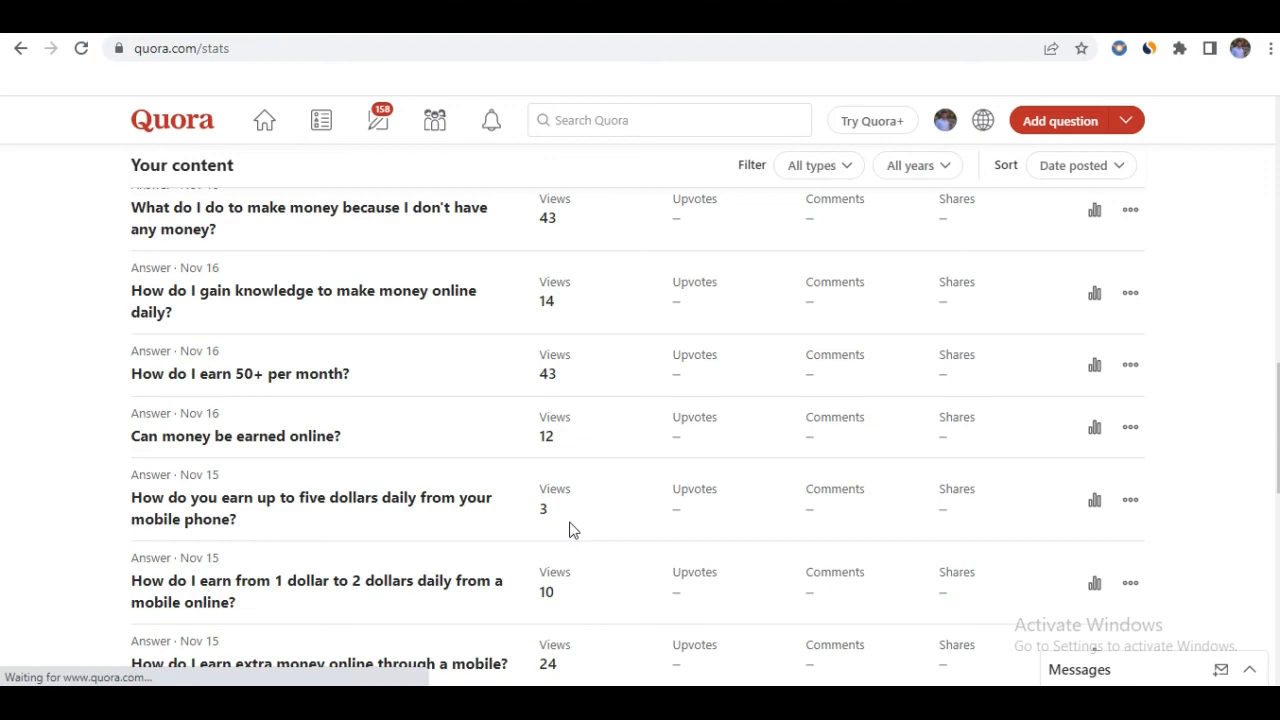
pyautogui.scroll(-4, 573, 525)
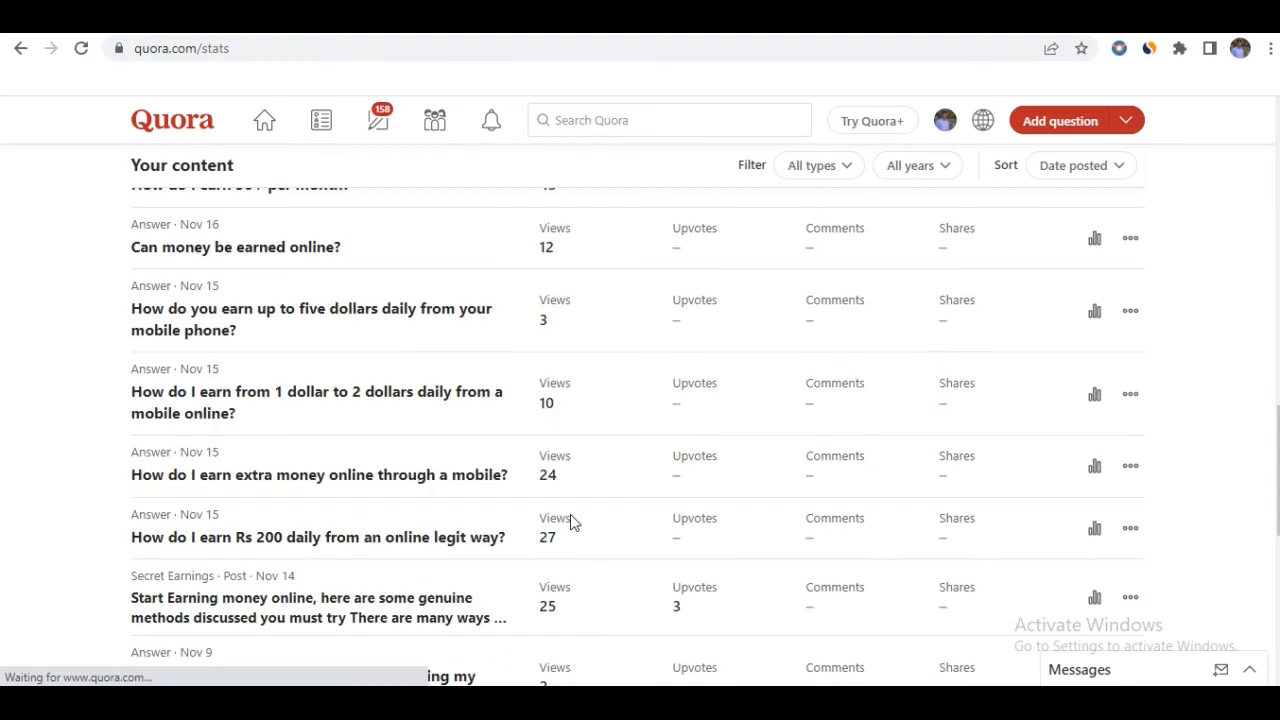
pyautogui.scroll(-2, 586, 537)
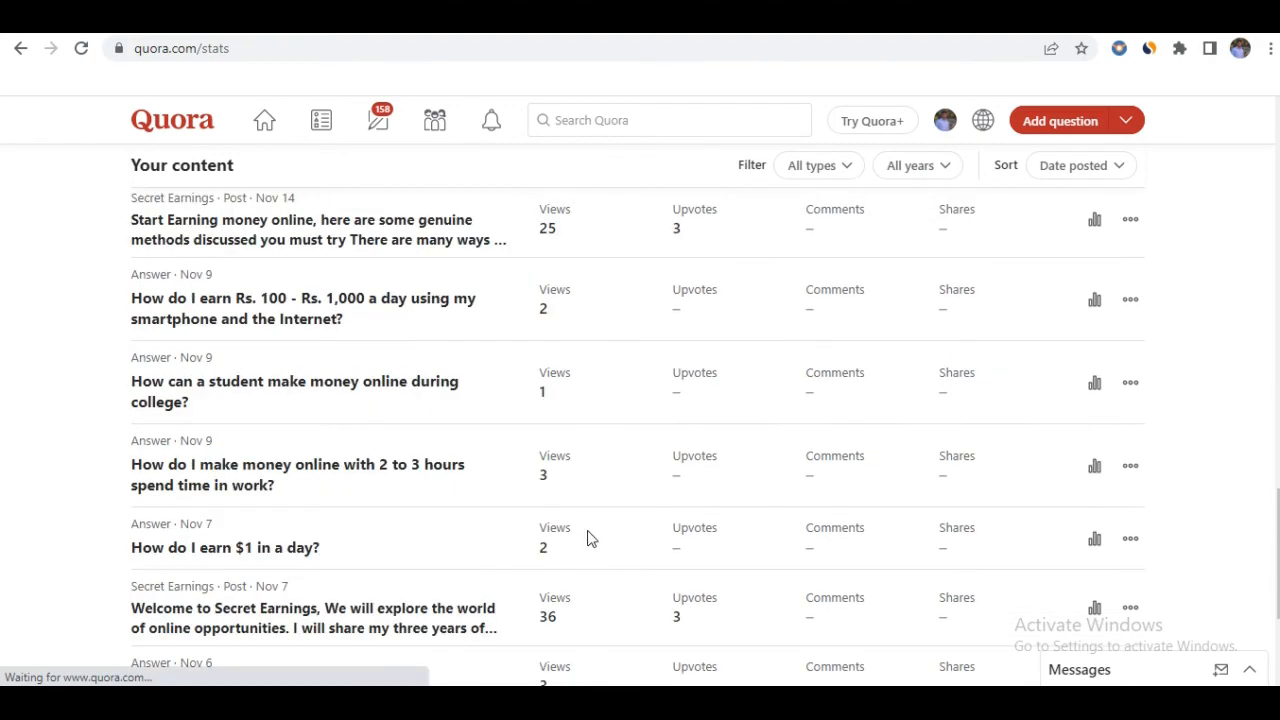
pyautogui.scroll(15, 580, 515)
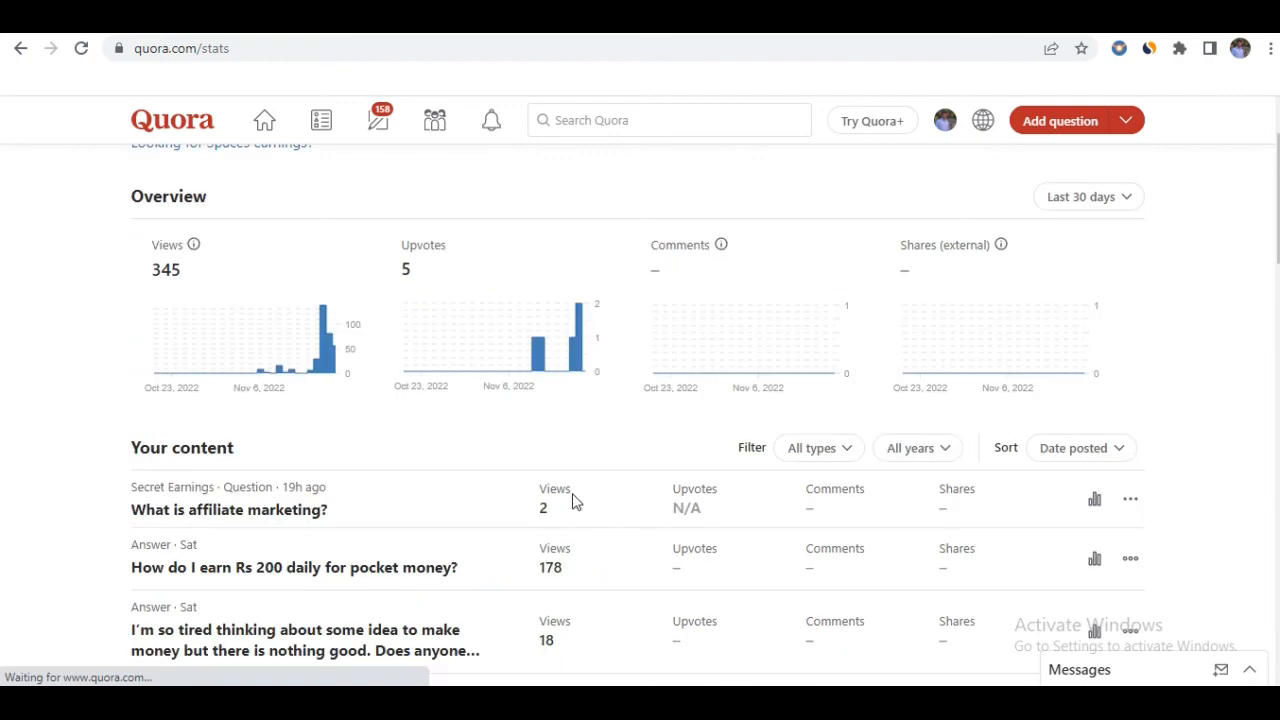
pyautogui.scroll(1, 686, 463)
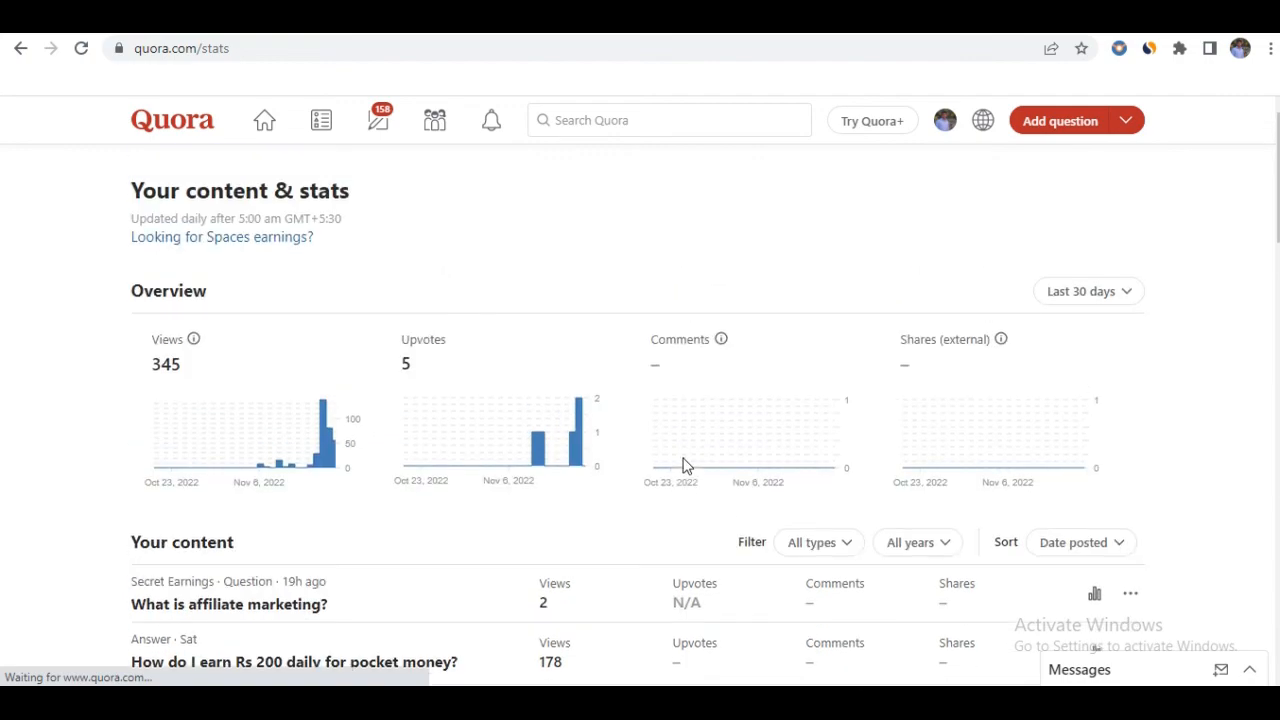